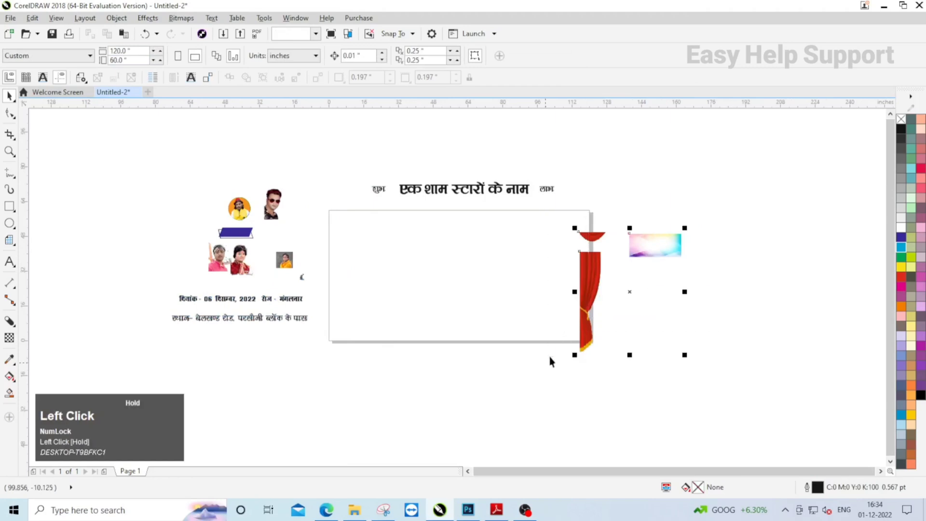
# - Add a page-sized rectangle and give it an inward two-step contour with a 1-inch offset
pyautogui.scroll(2, 556, 279)
pyautogui.click(9, 206)
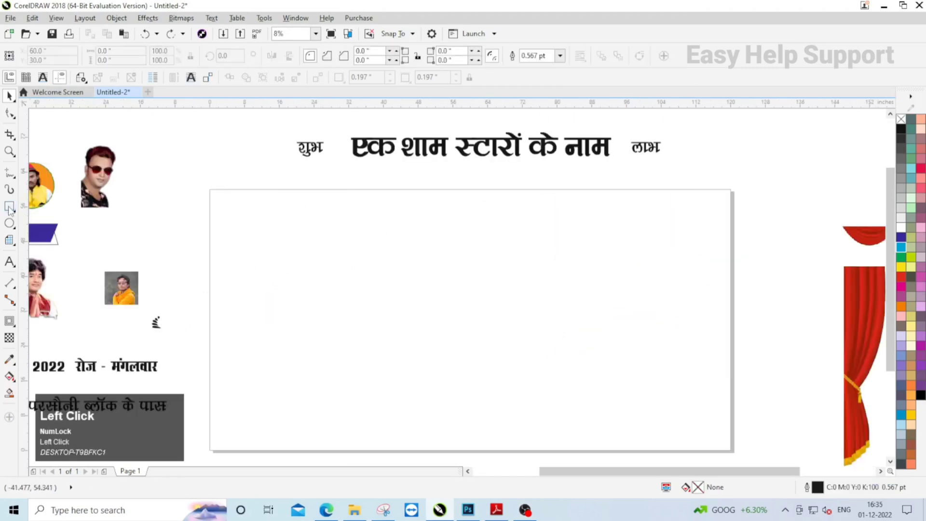
pyautogui.doubleClick(9, 206)
pyautogui.click(10, 321)
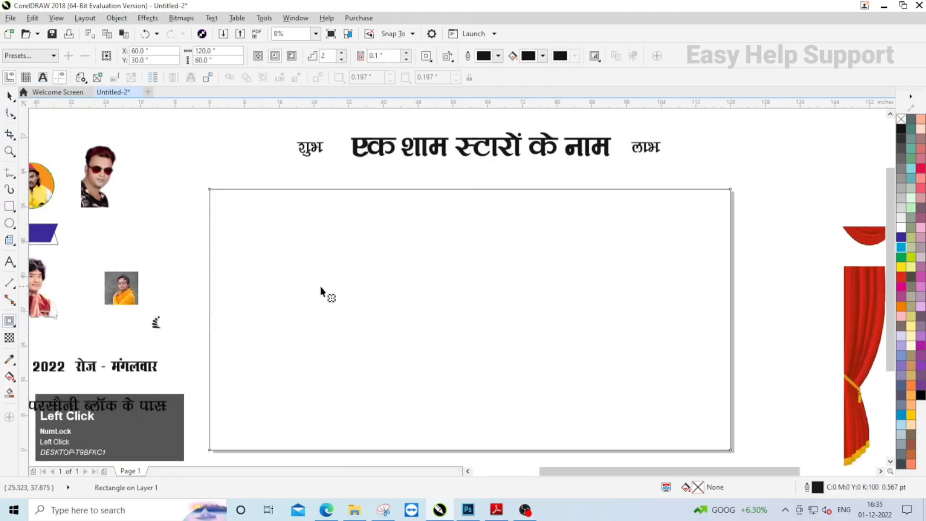
pyautogui.moveTo(321, 286); pyautogui.dragTo(390, 144)
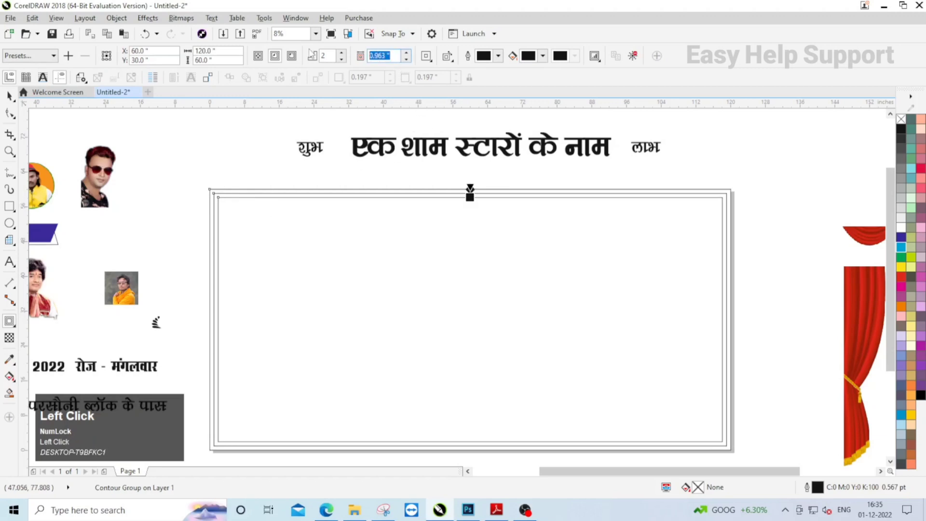
pyautogui.write('1')
pyautogui.press('Return')
# - Break the contour group apart and ungroup the two inner frames
pyautogui.click(9, 95)
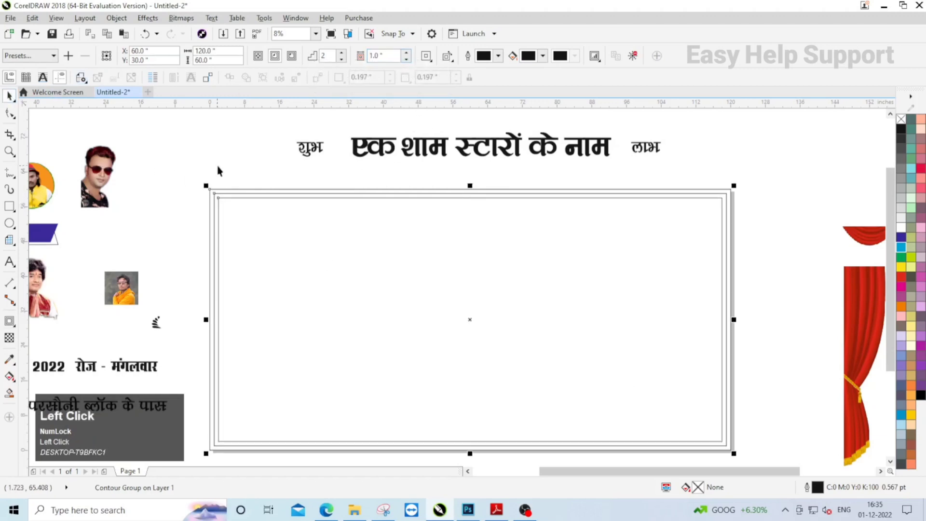
pyautogui.rightClick(284, 244)
pyautogui.click(348, 265)
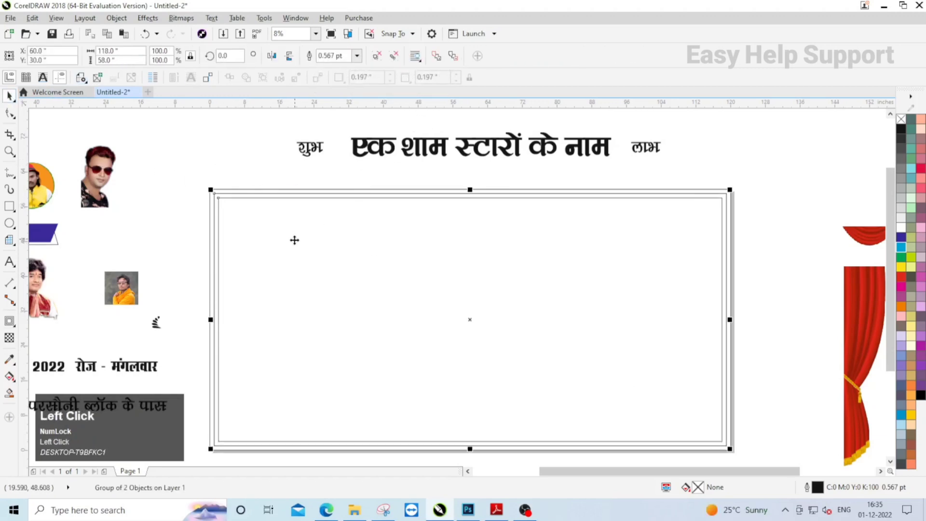
pyautogui.click(378, 57)
pyautogui.click(215, 150)
# - Centre the headline "एक शाम स्टारों के नाम" horizontally in the innermost frame and align it to that frame's upper edge
pyautogui.click(427, 145)
pyautogui.keyDown('shift'); pyautogui.click(435, 237); pyautogui.keyUp('shift')
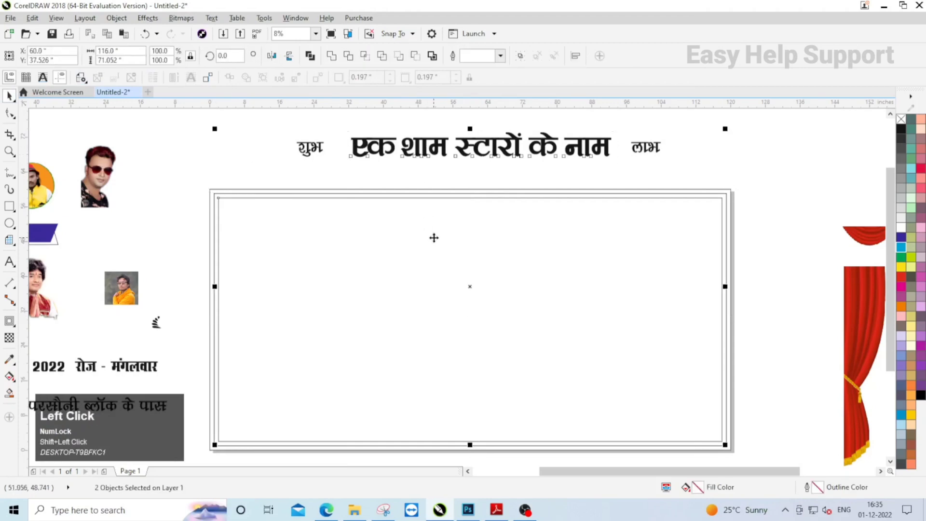
pyautogui.press('c')
pyautogui.press('t')
pyautogui.press('z')
# - Align the tall red curtain with the upper-left corner of the outer frame
pyautogui.click(638, 270)
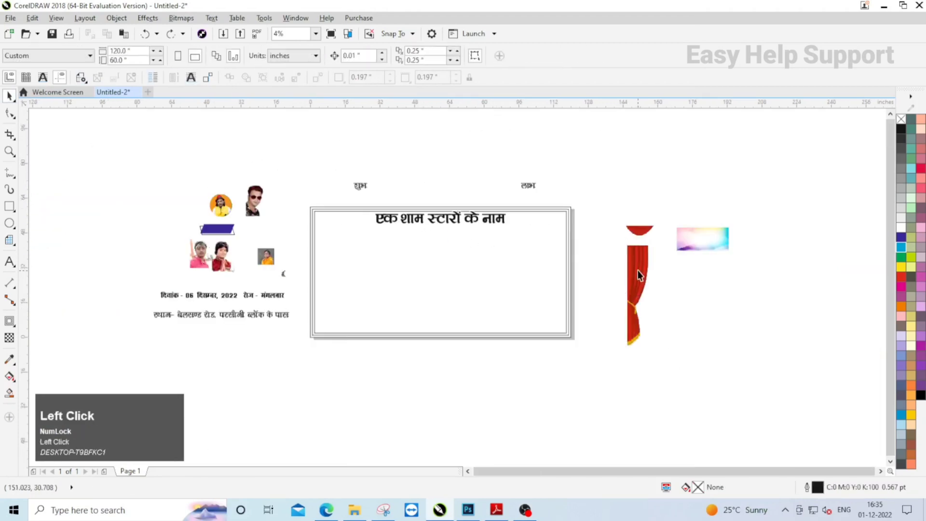
pyautogui.scroll(1, 332, 215)
pyautogui.keyDown('shift'); pyautogui.click(312, 199); pyautogui.keyUp('shift')
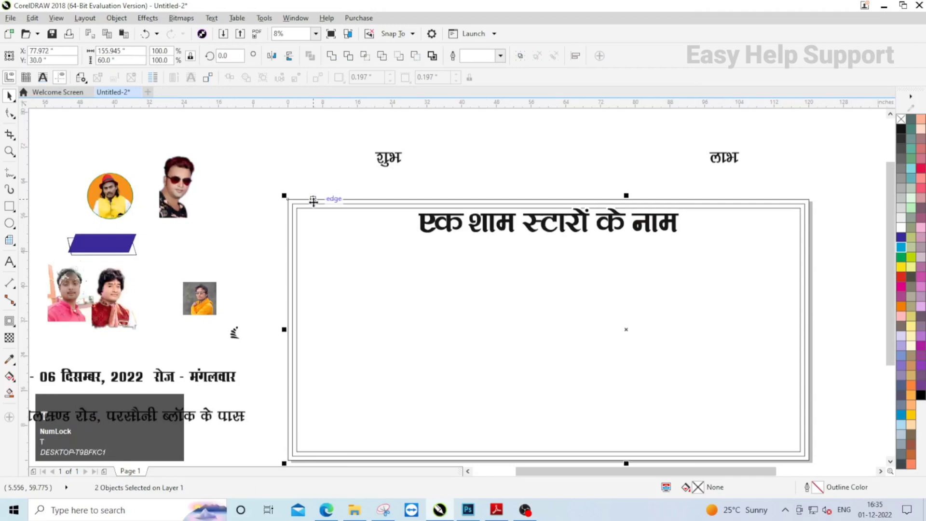
pyautogui.press('l')
pyautogui.click(242, 184)
# - Duplicate the curtain against the outer frame's right edge and mirror the copy horizontally
pyautogui.click(303, 230)
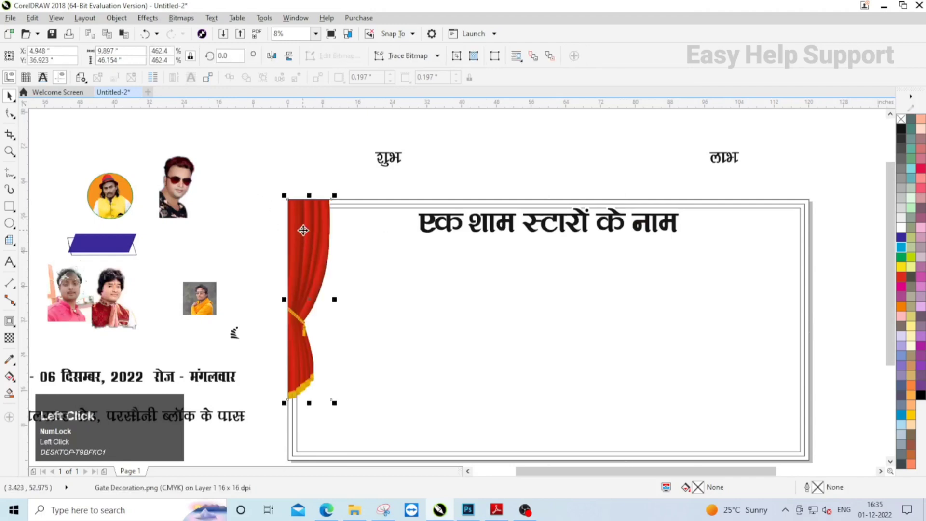
pyautogui.keyDown('shift'); pyautogui.click(816, 205); pyautogui.keyUp('shift')
pyautogui.press('r')
pyautogui.click(772, 213)
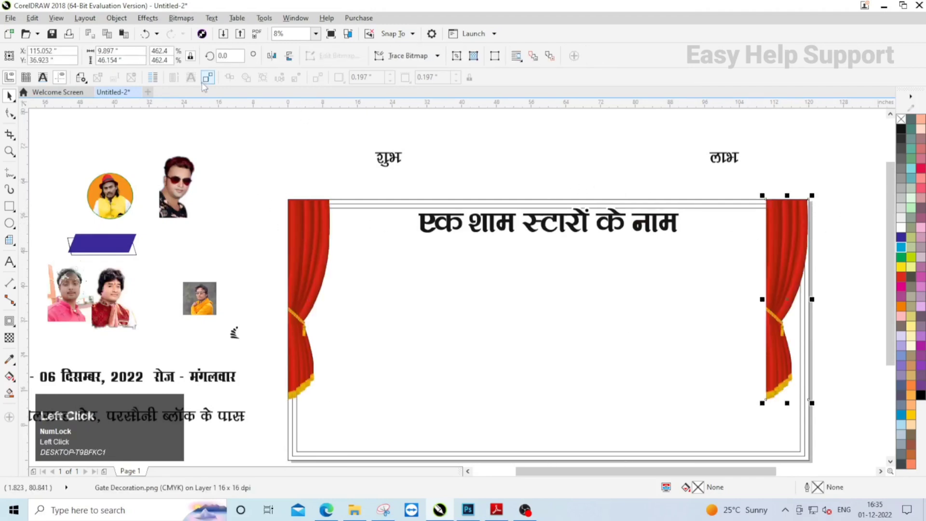
pyautogui.click(271, 55)
pyautogui.click(291, 155)
# - Place the red swag beside the left curtain and align its upper edge with the outer frame
pyautogui.scroll(-1, 291, 155)
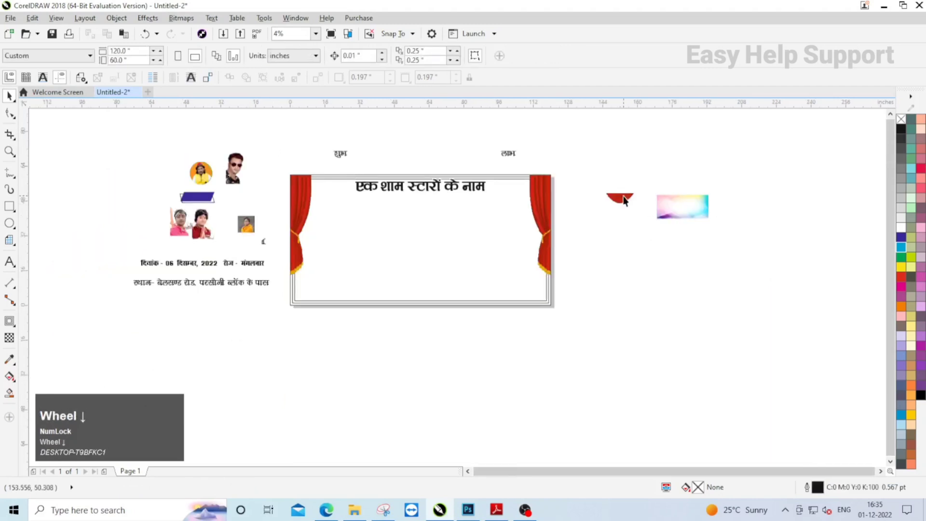
pyautogui.moveTo(625, 201); pyautogui.dragTo(324, 179)
pyautogui.scroll(6, 325, 179)
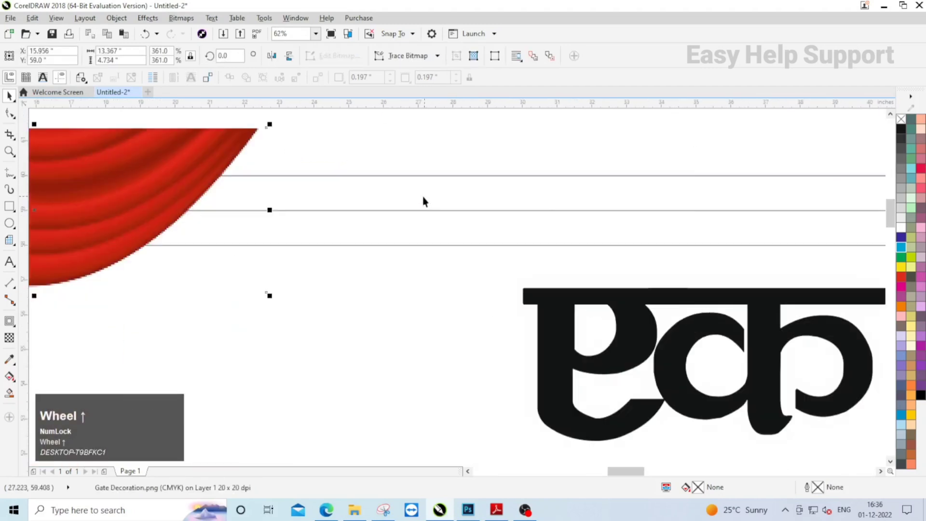
pyautogui.keyDown('shift'); pyautogui.click(439, 201); pyautogui.keyUp('shift')
pyautogui.press('t')
pyautogui.scroll(-2, 536, 207)
pyautogui.click(329, 166)
pyautogui.scroll(1, 405, 207)
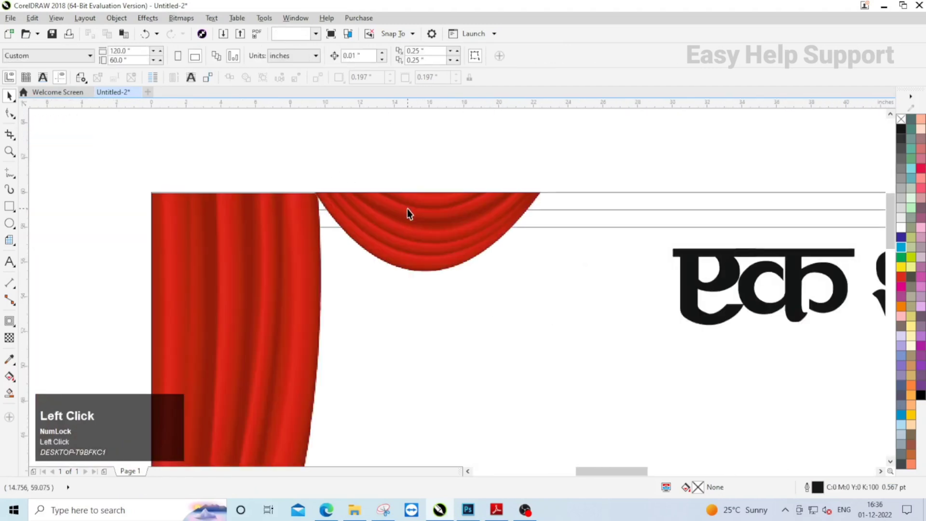
# - Mirror-copy the swag to its right and shrink the copy to about 9.72 inches wide
pyautogui.click(407, 209)
pyautogui.scroll(-1, 368, 208)
pyautogui.scroll(1, 406, 210)
pyautogui.scroll(2, 406, 210)
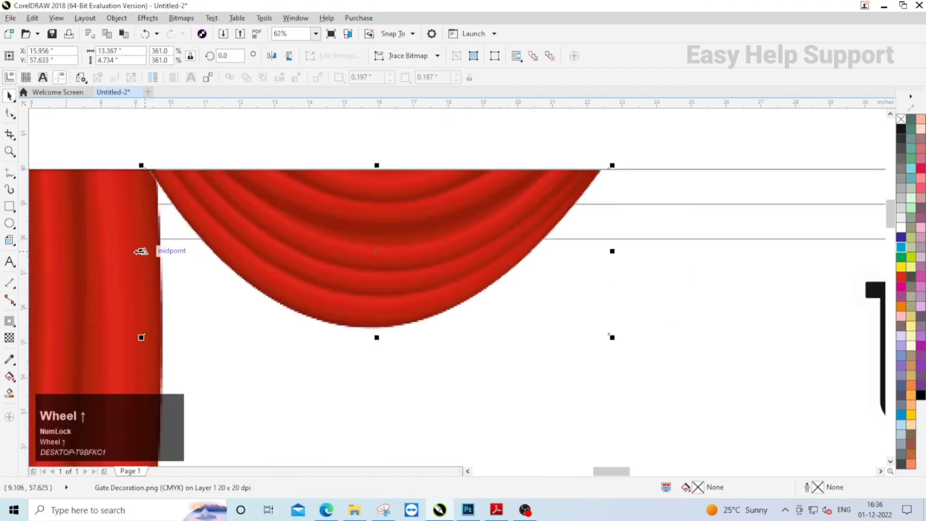
pyautogui.moveTo(141, 252); pyautogui.dragTo(643, 227)
pyautogui.rightClick(643, 228)
pyautogui.scroll(-1, 277, 207)
pyautogui.scroll(-1, 361, 227)
pyautogui.scroll(1, 520, 261)
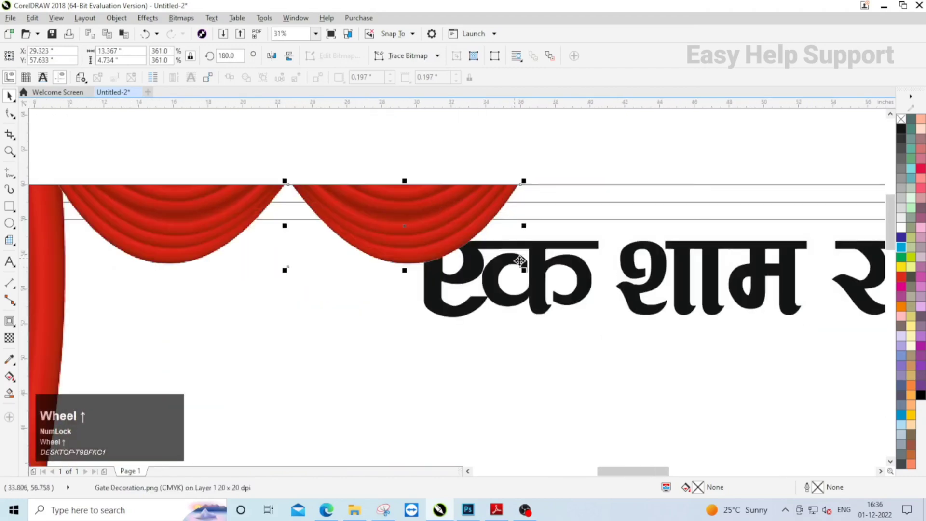
pyautogui.moveTo(524, 270); pyautogui.dragTo(486, 254)
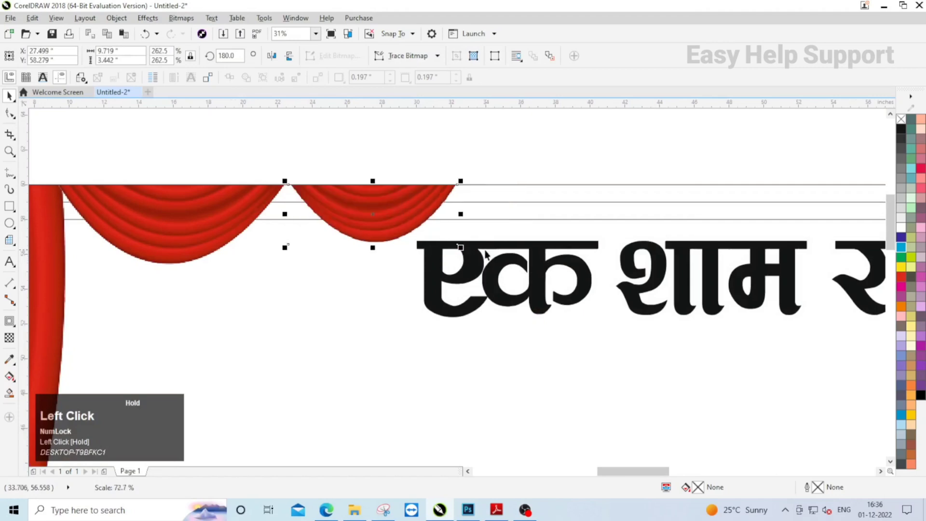
# - Group the two swags and repeat the pair directly to their right in the same large-small order
pyautogui.keyDown('shift'); pyautogui.click(224, 210); pyautogui.keyUp('shift')
pyautogui.hotkey('ctrl', 'g')
pyautogui.scroll(-1, 336, 190)
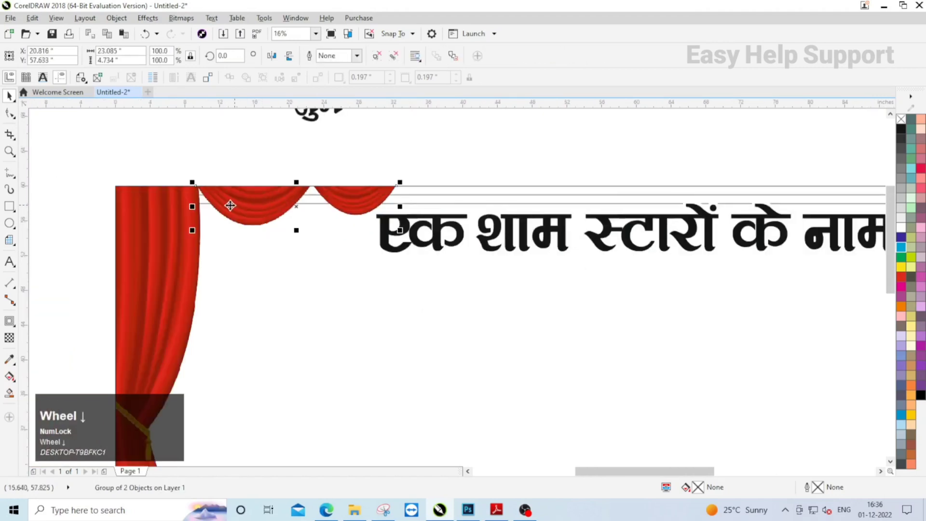
pyautogui.moveTo(209, 208); pyautogui.dragTo(415, 208)
pyautogui.rightClick(416, 207)
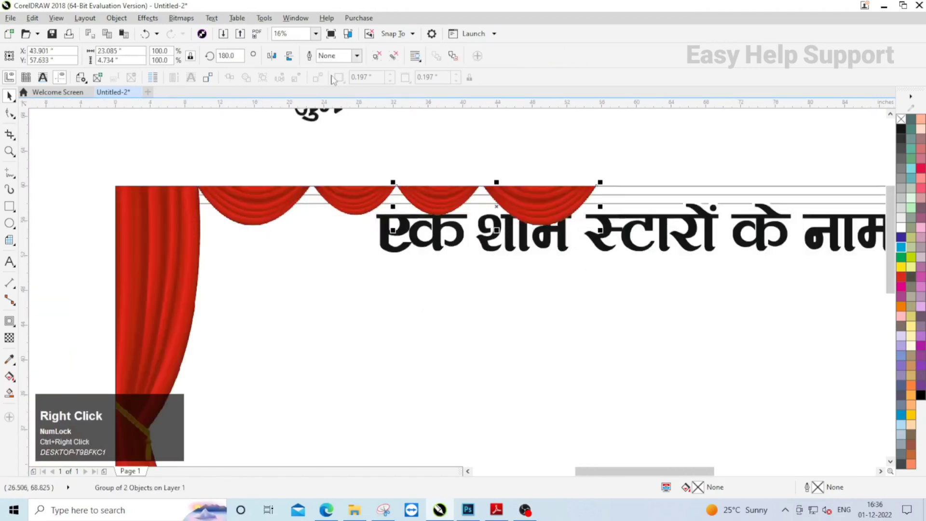
pyautogui.click(271, 57)
# - Move the headline down so it clears the row of swags
pyautogui.scroll(-1, 292, 200)
pyautogui.click(410, 178)
pyautogui.moveTo(471, 216); pyautogui.dragTo(515, 227)
# - Mirror-copy both swag pairs to the right along the frame's upper edge
pyautogui.click(274, 183)
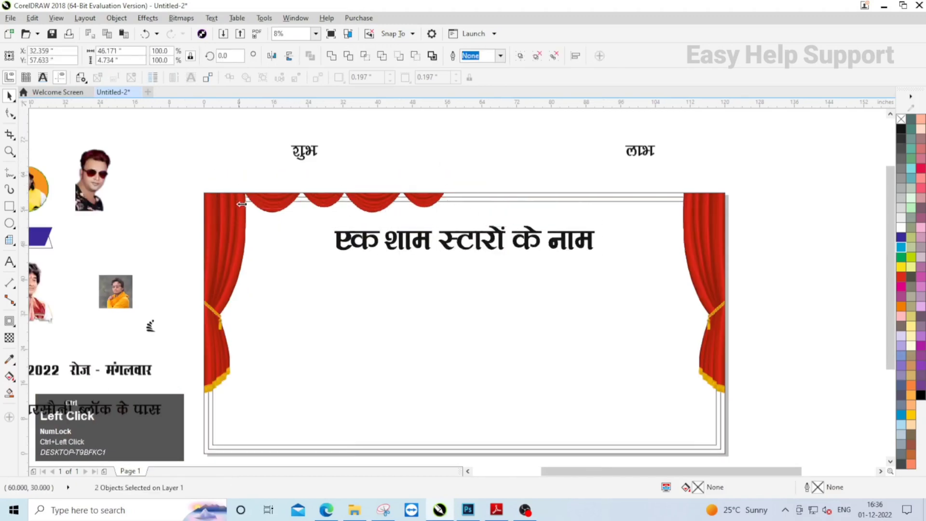
pyautogui.moveTo(242, 204); pyautogui.dragTo(716, 173)
pyautogui.rightClick(716, 173)
pyautogui.click(716, 173)
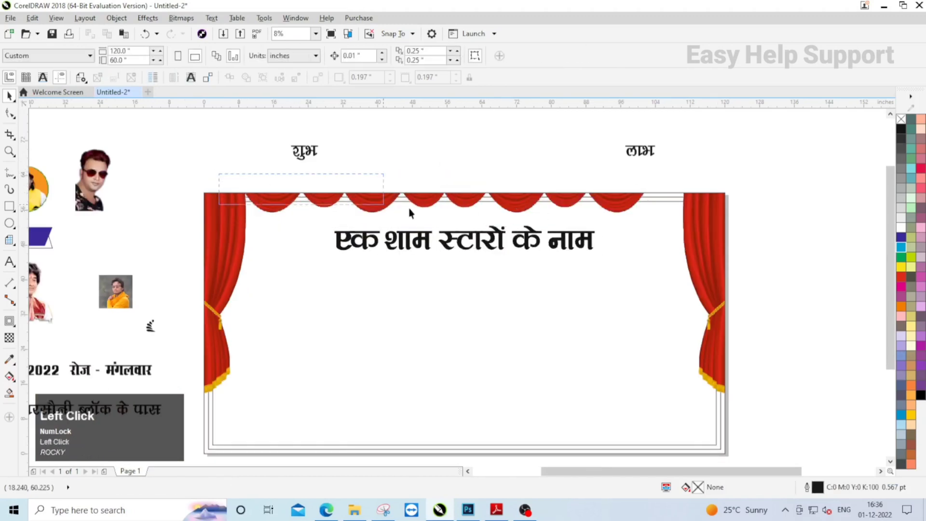
# - Stretch the whole row of swags so it reaches the right curtain
pyautogui.moveTo(694, 222); pyautogui.dragTo(694, 221)
pyautogui.scroll(1, 598, 218)
pyautogui.moveTo(599, 218); pyautogui.dragTo(665, 214)
pyautogui.scroll(-1, 424, 256)
# - Move the headline slightly up, closer to the row of swags
pyautogui.click(424, 256)
pyautogui.scroll(1, 415, 246)
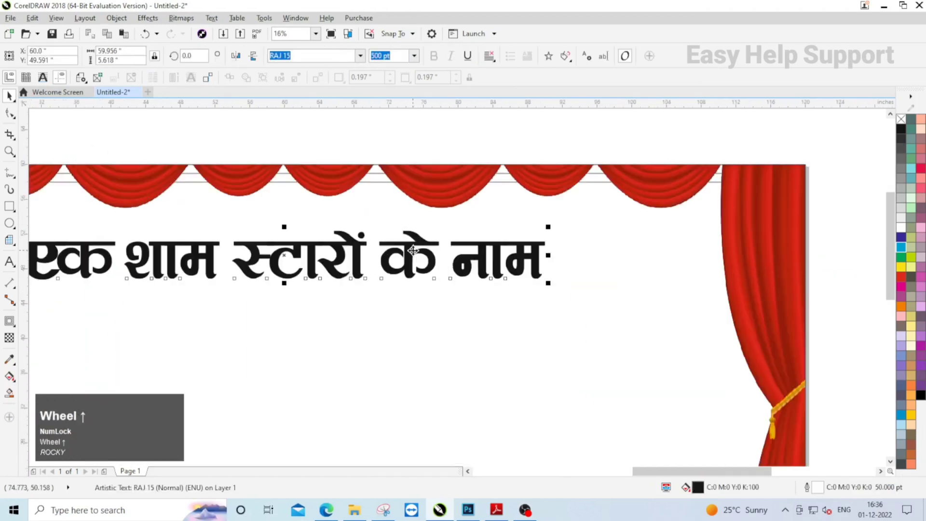
pyautogui.scroll(-2, 416, 246)
pyautogui.click(205, 208)
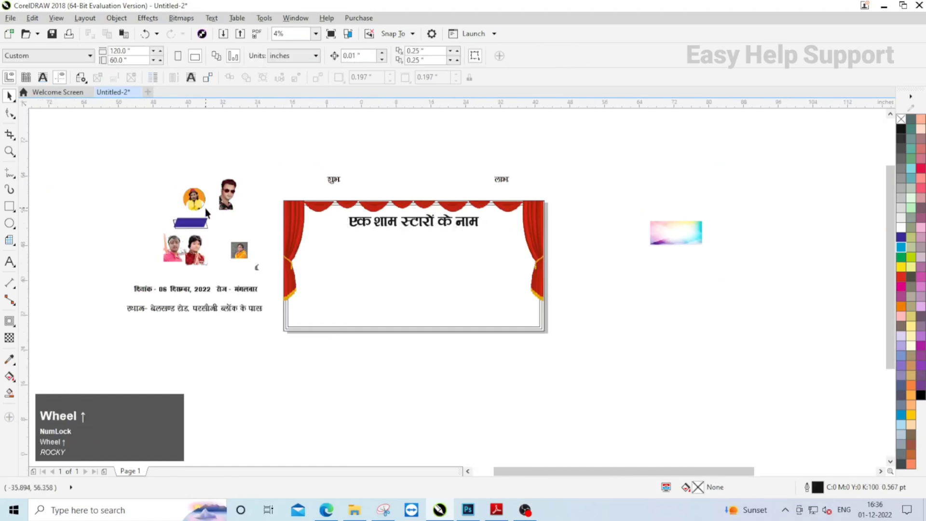
# - Move the round portrait into the banner beside the left curtain and set its width and height to 16 inches
pyautogui.scroll(1, 191, 198)
pyautogui.scroll(-1, 241, 195)
pyautogui.scroll(1, 135, 189)
pyautogui.moveTo(289, 195); pyautogui.dragTo(559, 310)
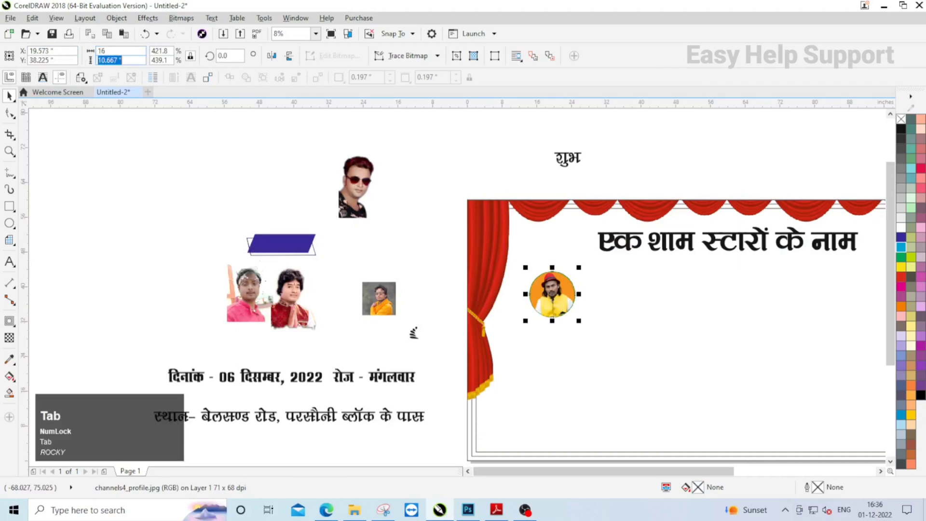
pyautogui.write('16')
pyautogui.press('Return')
pyautogui.scroll(-1, 302, 261)
pyautogui.click(458, 297)
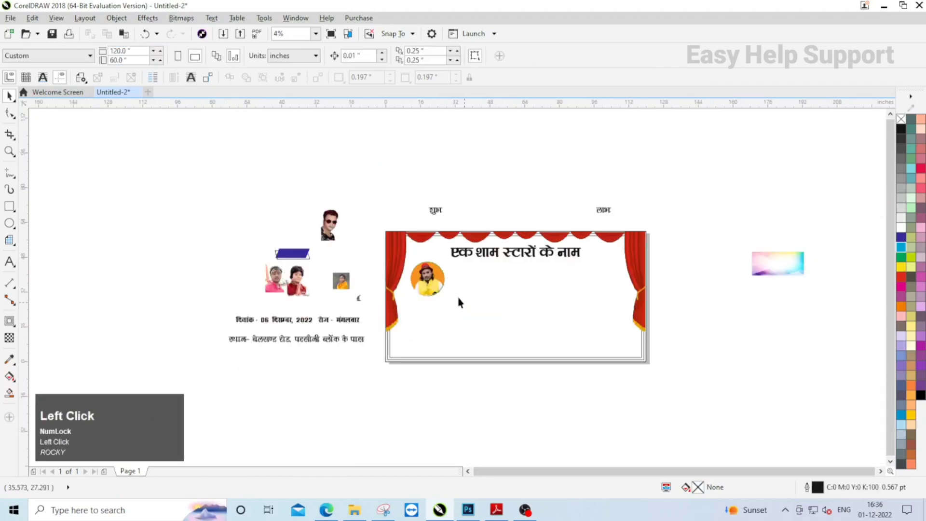
# - Draw a circle to the right of the round portrait and set its size to 16 inches
pyautogui.scroll(1, 449, 289)
pyautogui.click(9, 223)
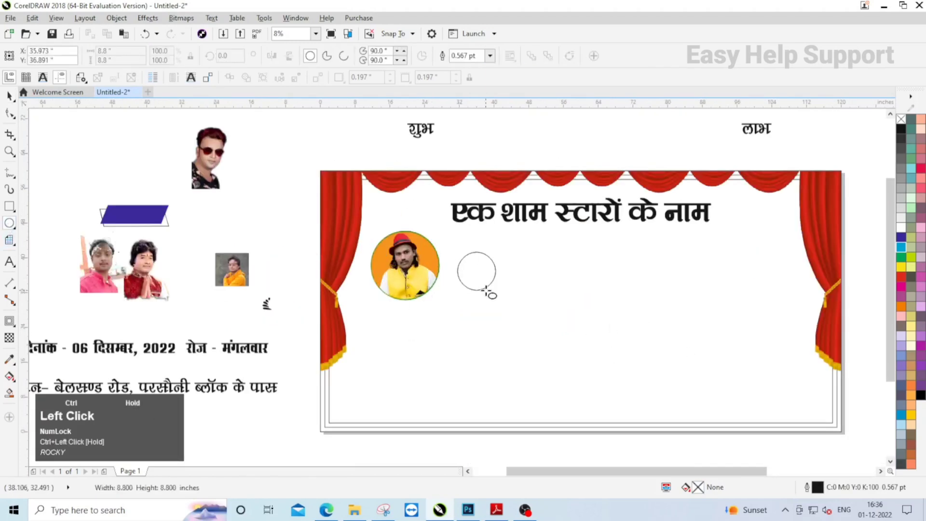
pyautogui.moveTo(485, 288); pyautogui.dragTo(485, 289)
pyautogui.press('space')
pyautogui.write('16')
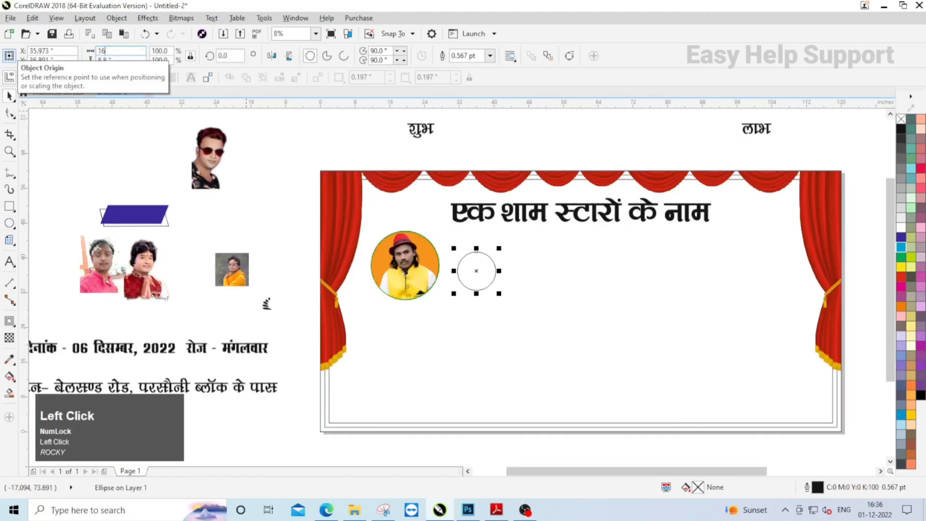
# - Align the circle's centre vertically with the round portrait so both sit in one row
pyautogui.scroll(1, 489, 260)
pyautogui.moveTo(493, 259); pyautogui.dragTo(683, 264)
pyautogui.keyDown('shift'); pyautogui.click(349, 255); pyautogui.keyUp('shift')
pyautogui.press('e')
pyautogui.scroll(-1, 543, 273)
pyautogui.click(294, 237)
# - Copy the circle to the right and repeat the copy until four empty circles stand in the row
pyautogui.click(536, 264)
pyautogui.scroll(1, 535, 264)
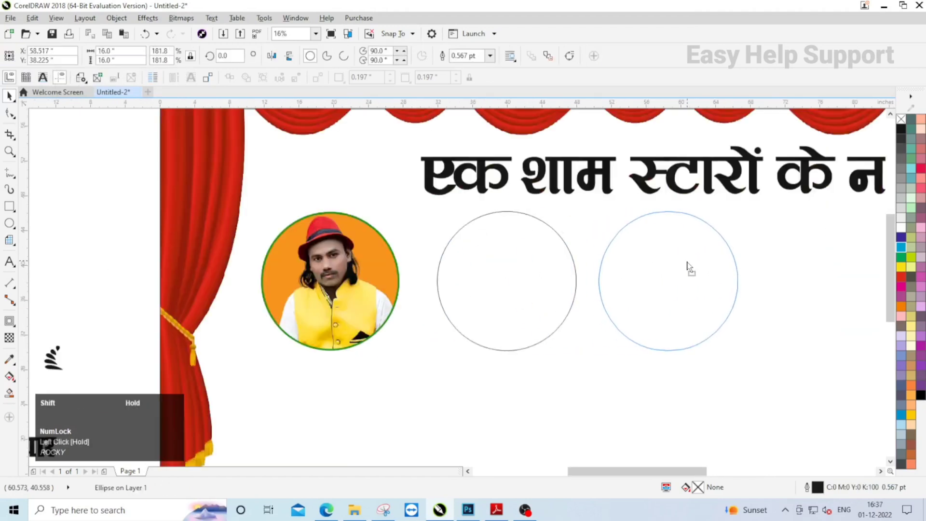
pyautogui.hotkey('ctrl', 'r')
pyautogui.scroll(-1, 512, 288)
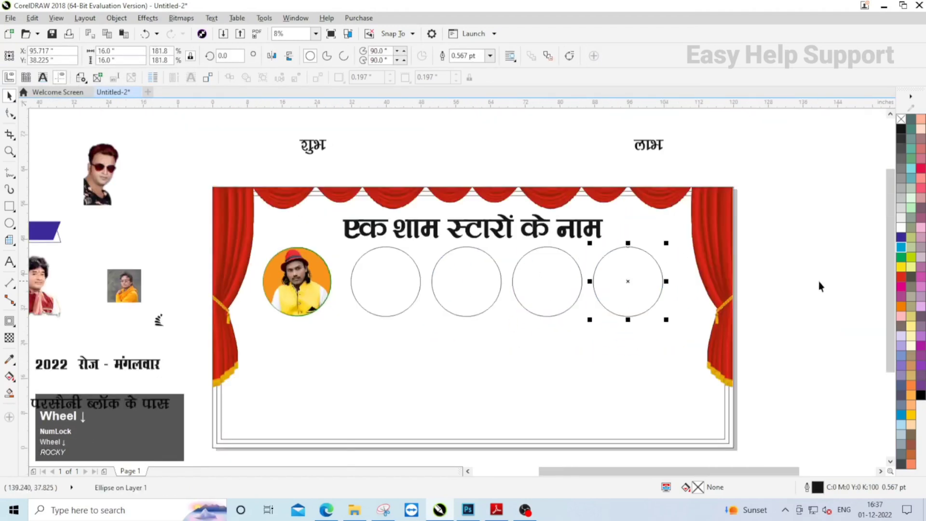
# - Move the last circle closer to the right curtain and distribute the round portrait and four circles evenly across the row
pyautogui.scroll(1, 649, 270)
pyautogui.moveTo(649, 273); pyautogui.dragTo(689, 278)
pyautogui.scroll(-1, 573, 267)
pyautogui.click(752, 320)
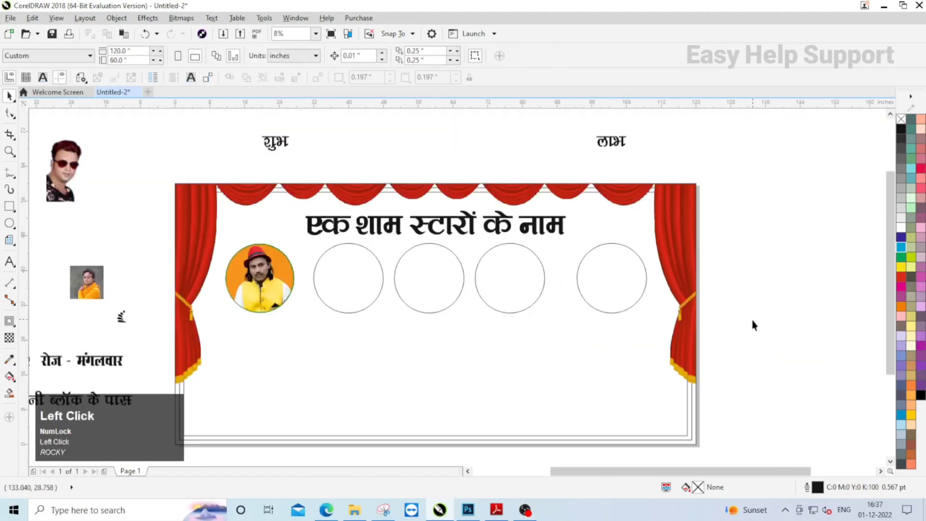
pyautogui.hotkey('shift', 'c')
pyautogui.hotkey('shift', 'e')
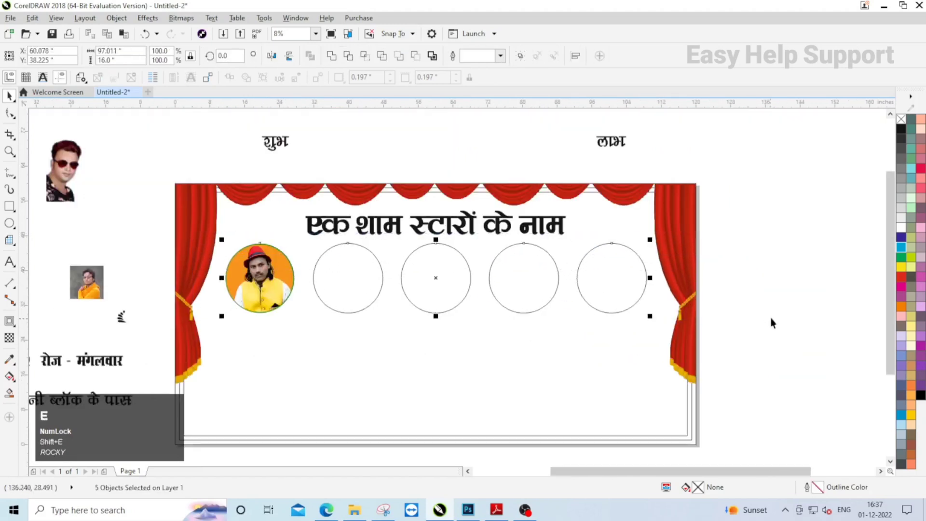
# - PowerClip the portrait of the man in sunglasses inside the first empty circle
pyautogui.scroll(-1, 501, 292)
pyautogui.scroll(1, 303, 222)
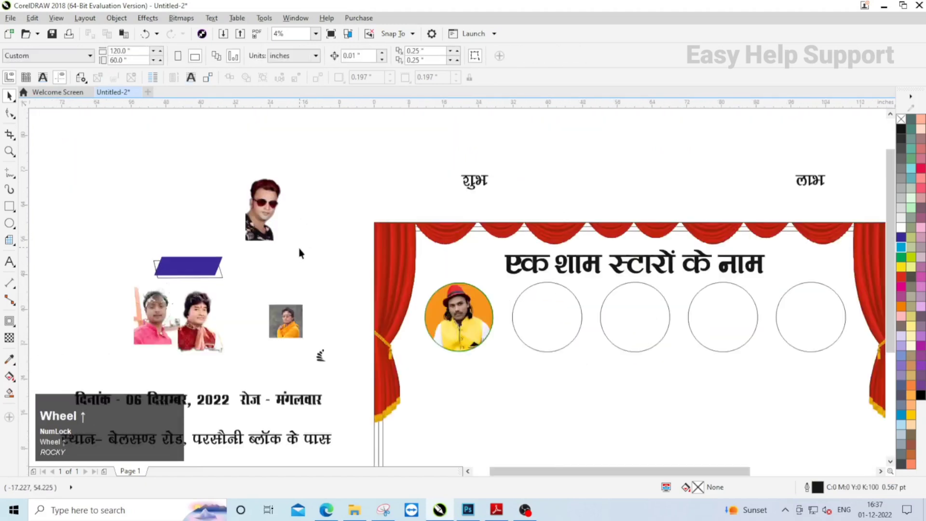
pyautogui.click(268, 213)
pyautogui.rightClick(269, 212)
pyautogui.click(314, 172)
pyautogui.click(544, 303)
pyautogui.click(181, 182)
# - PowerClip the portrait of the man in the pink shirt inside the middle circle of the row
pyautogui.click(158, 303)
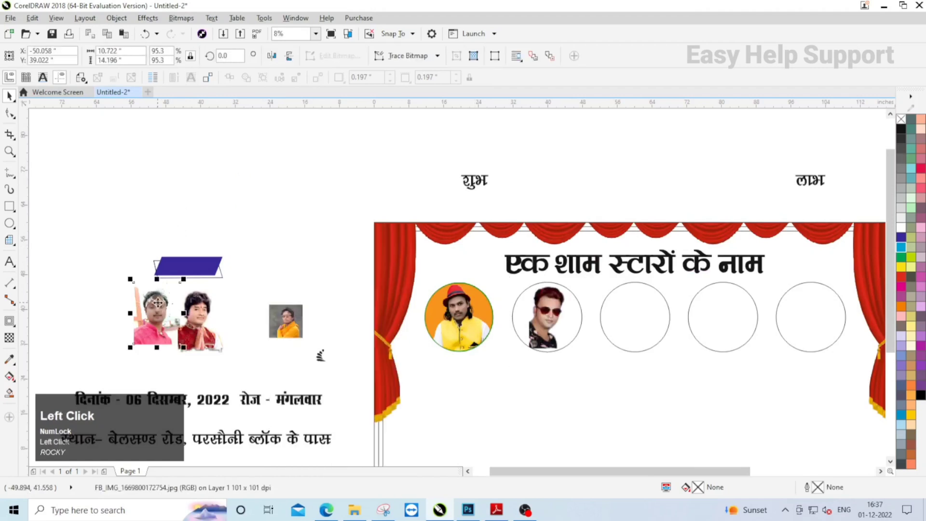
pyautogui.rightClick(158, 302)
pyautogui.click(222, 172)
pyautogui.click(632, 314)
pyautogui.click(268, 242)
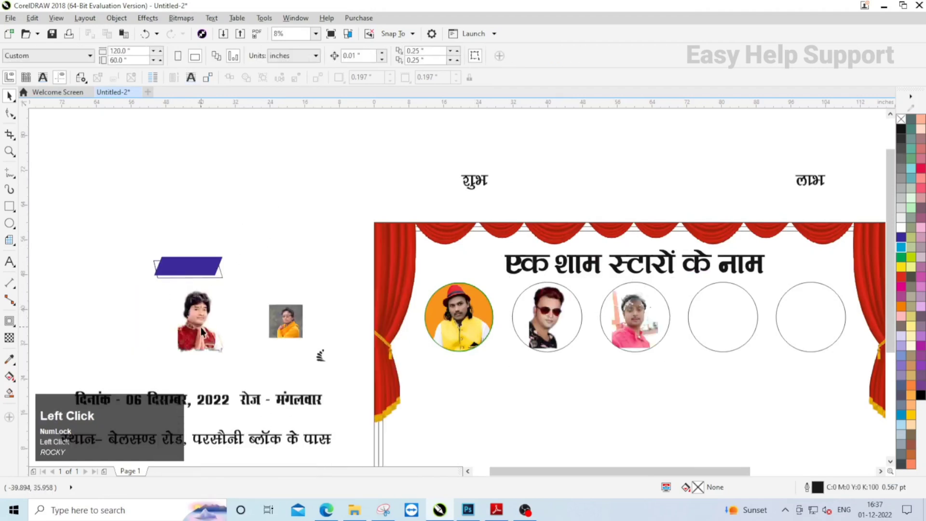
# - PowerClip the portrait of the man in red and white clothes inside the fourth circle of the row
pyautogui.rightClick(203, 333)
pyautogui.click(222, 172)
pyautogui.click(723, 317)
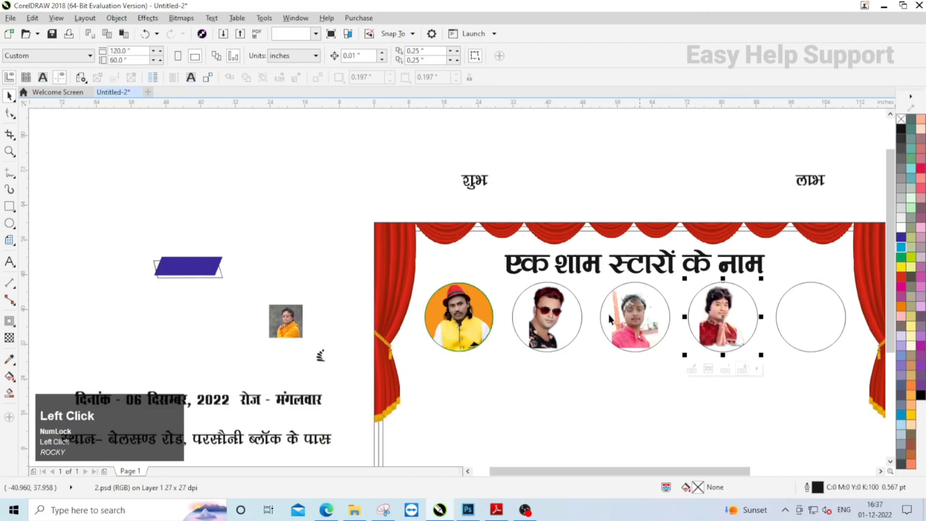
# - PowerClip the small square portrait with the yellow outfit inside the last circle of the row
pyautogui.rightClick(292, 322)
pyautogui.click(338, 172)
pyautogui.click(787, 303)
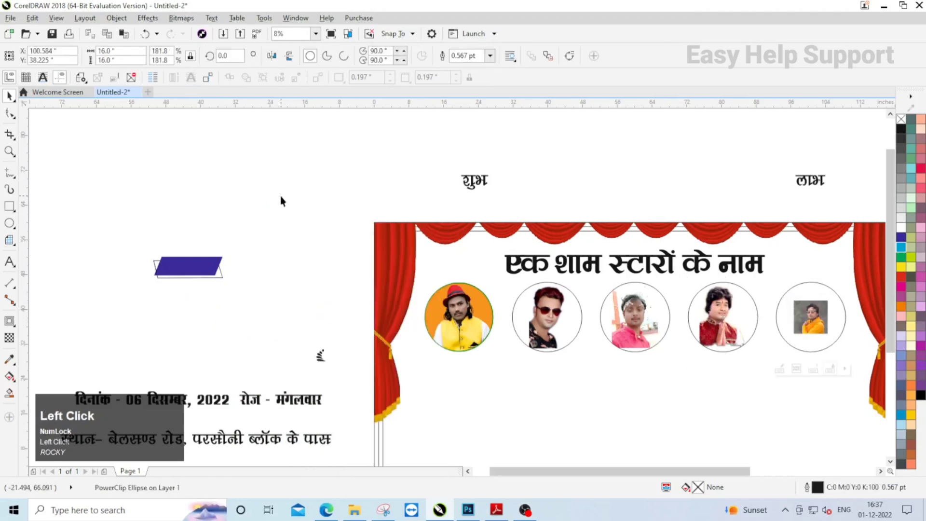
# - Enlarge the portrait of the man in sunglasses to about 9.9 × 17.2 inches and reposition it inside the second circle
pyautogui.click(280, 196)
pyautogui.scroll(-1, 280, 196)
pyautogui.scroll(1, 478, 287)
pyautogui.scroll(1, 279, 210)
pyautogui.keyDown('ctrl'); pyautogui.click(349, 279); pyautogui.keyUp('ctrl')
pyautogui.click(351, 280)
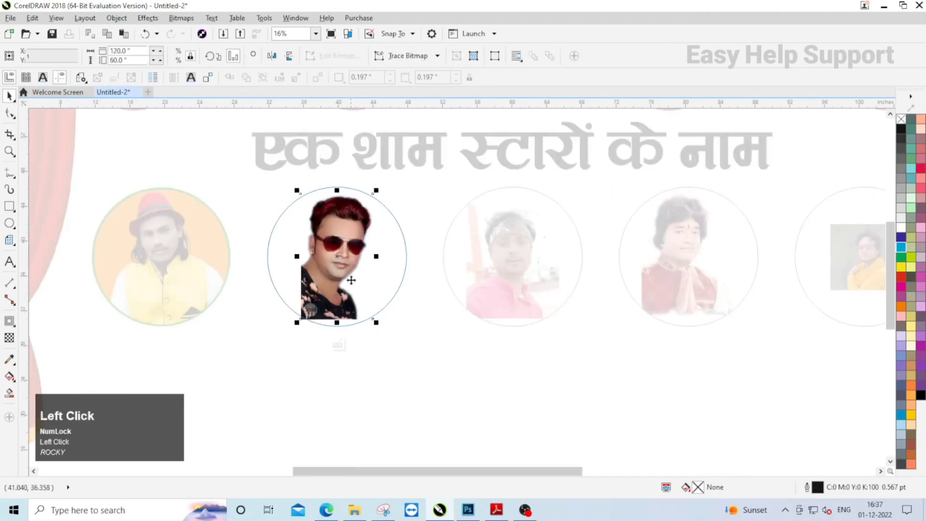
pyautogui.moveTo(377, 323); pyautogui.dragTo(350, 299)
pyautogui.moveTo(387, 343); pyautogui.dragTo(389, 346)
pyautogui.moveTo(323, 254); pyautogui.dragTo(343, 251)
pyautogui.scroll(1, 343, 245)
pyautogui.keyDown('ctrl'); pyautogui.click(229, 224); pyautogui.keyUp('ctrl')
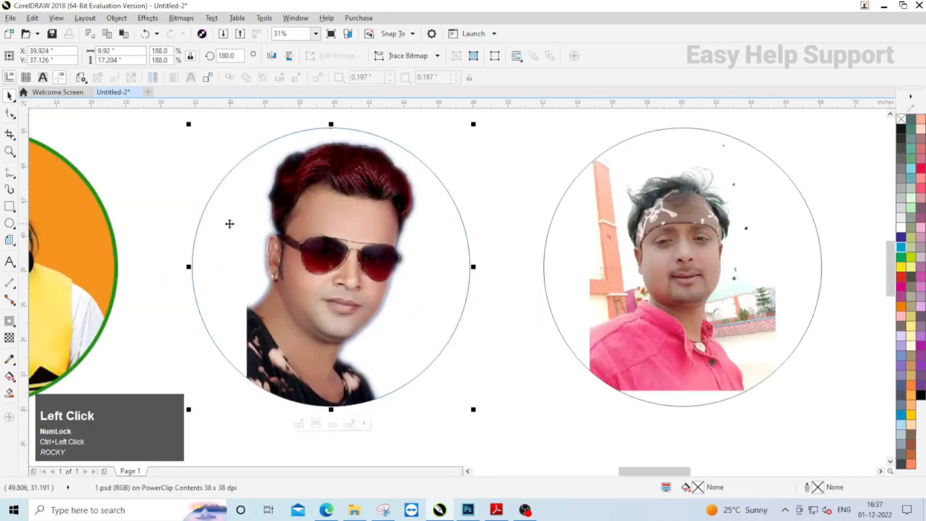
# - Fill the middle circle proportionally with the pink-shirt portrait and shift the photo slightly within the frame
pyautogui.scroll(-1, 228, 223)
pyautogui.click(467, 262)
pyautogui.click(489, 332)
pyautogui.click(535, 368)
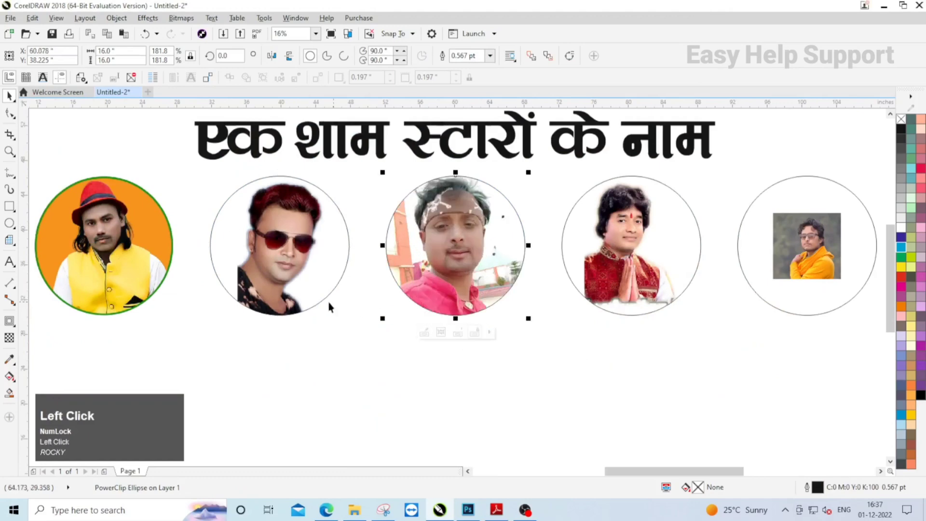
pyautogui.scroll(1, 398, 261)
pyautogui.keyDown('ctrl'); pyautogui.click(398, 261); pyautogui.keyUp('ctrl')
pyautogui.scroll(2, 398, 261)
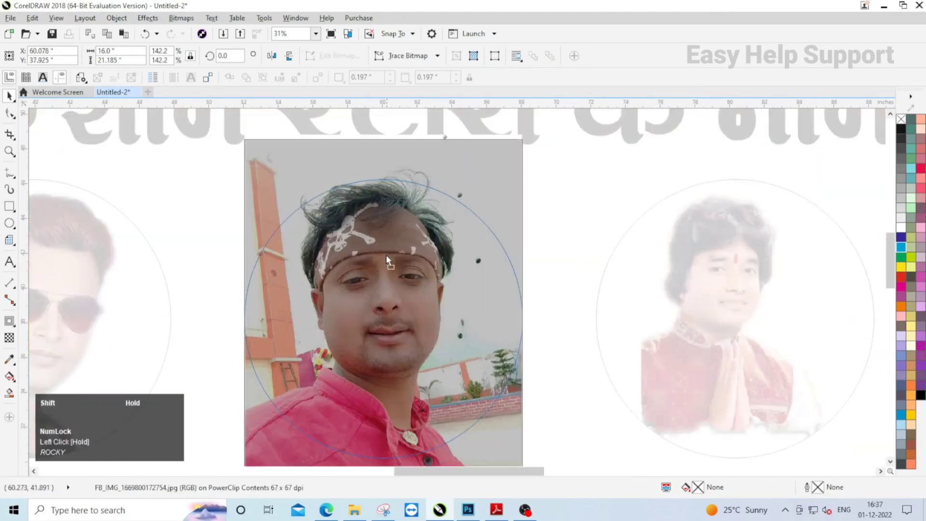
pyautogui.moveTo(398, 261); pyautogui.dragTo(392, 259)
pyautogui.scroll(-1, 310, 241)
pyautogui.keyDown('ctrl'); pyautogui.click(541, 358); pyautogui.keyUp('ctrl')
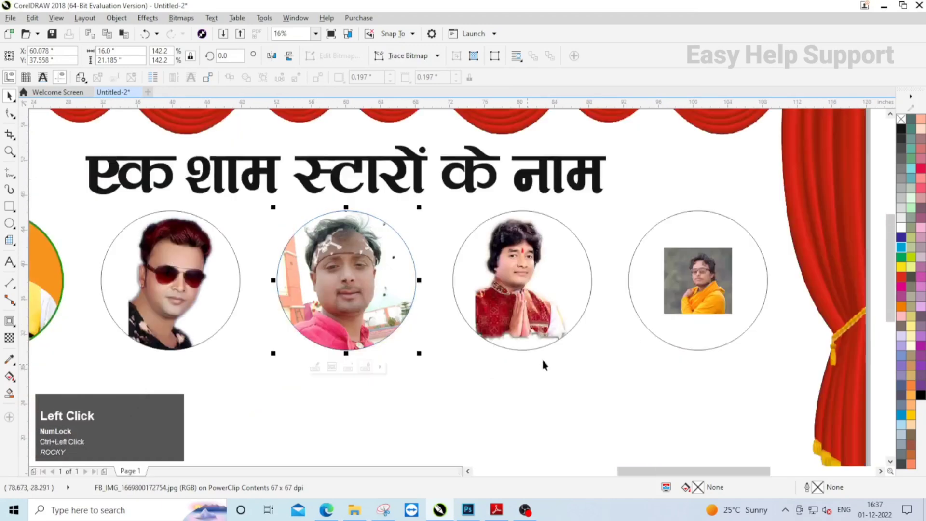
# - Fill the fourth circle proportionally with the portrait of the man in red and white clothes
pyautogui.click(534, 301)
pyautogui.click(555, 367)
pyautogui.click(627, 404)
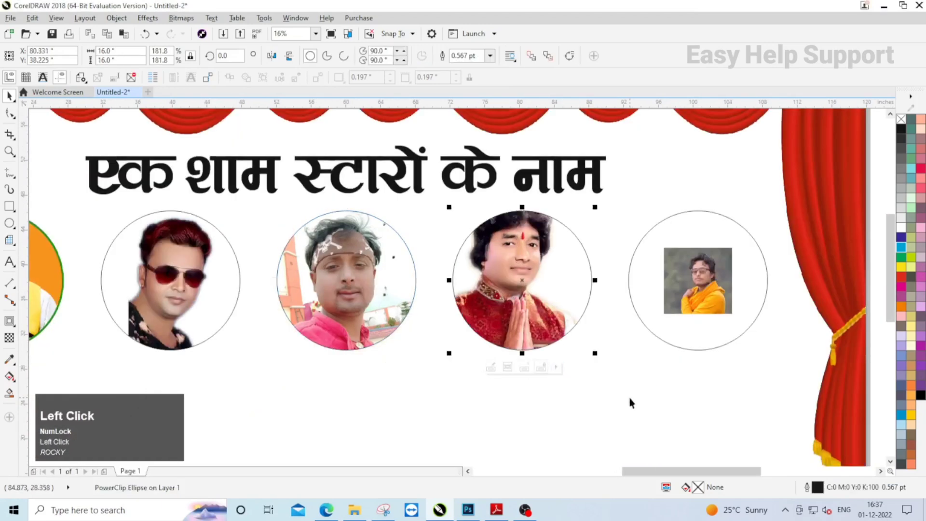
# - Reposition the portrait within the fourth circle and reduce it to about 14.4 × 19.7 inches
pyautogui.keyDown('ctrl'); pyautogui.click(532, 285); pyautogui.keyUp('ctrl')
pyautogui.click(532, 285)
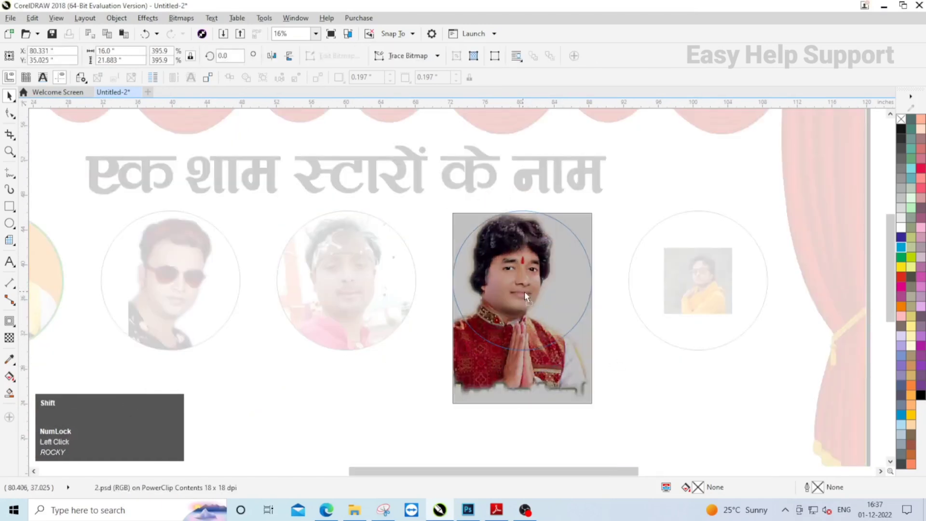
pyautogui.scroll(2, 525, 291)
pyautogui.keyDown('ctrl'); pyautogui.click(528, 275); pyautogui.keyUp('ctrl')
pyautogui.scroll(-2, 589, 375)
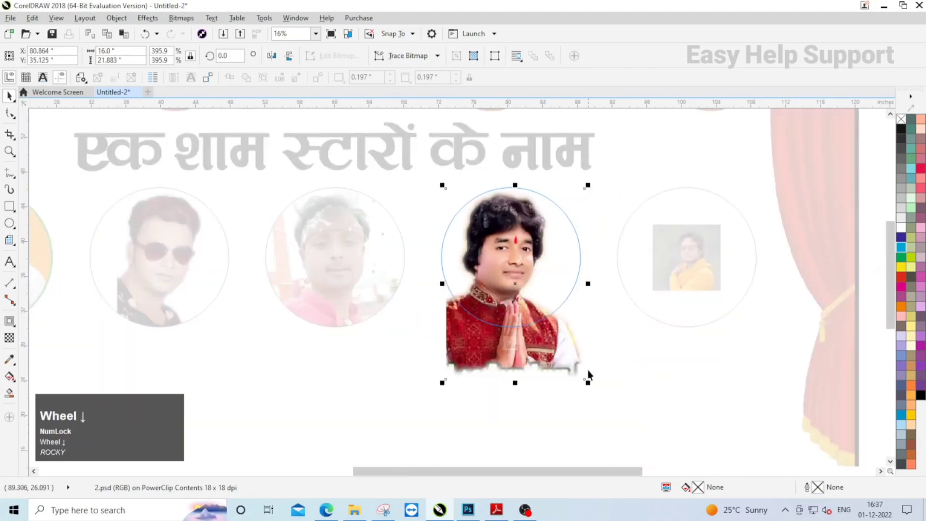
pyautogui.moveTo(589, 381); pyautogui.dragTo(569, 344)
pyautogui.scroll(2, 523, 252)
pyautogui.click(521, 252)
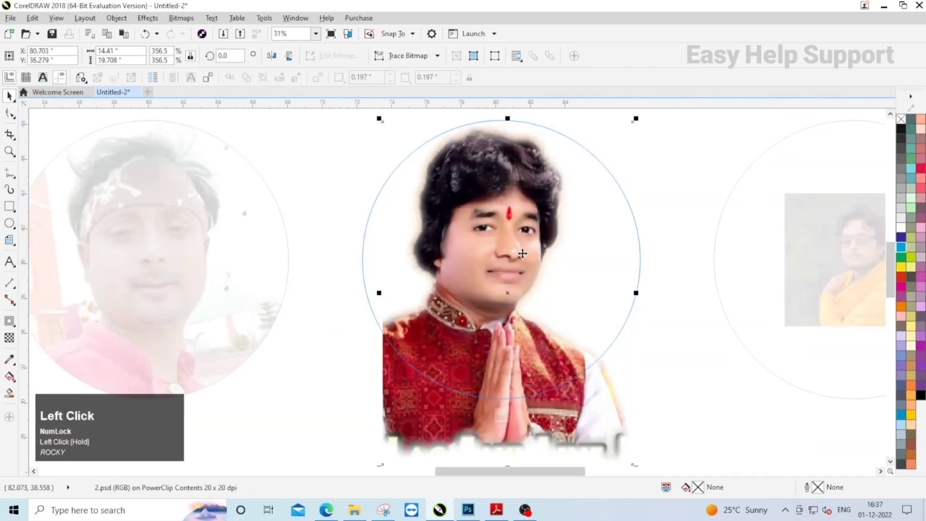
pyautogui.scroll(-2, 601, 344)
# - Fill the last circle proportionally with the portrait of the man in the yellow outfit
pyautogui.click(629, 245)
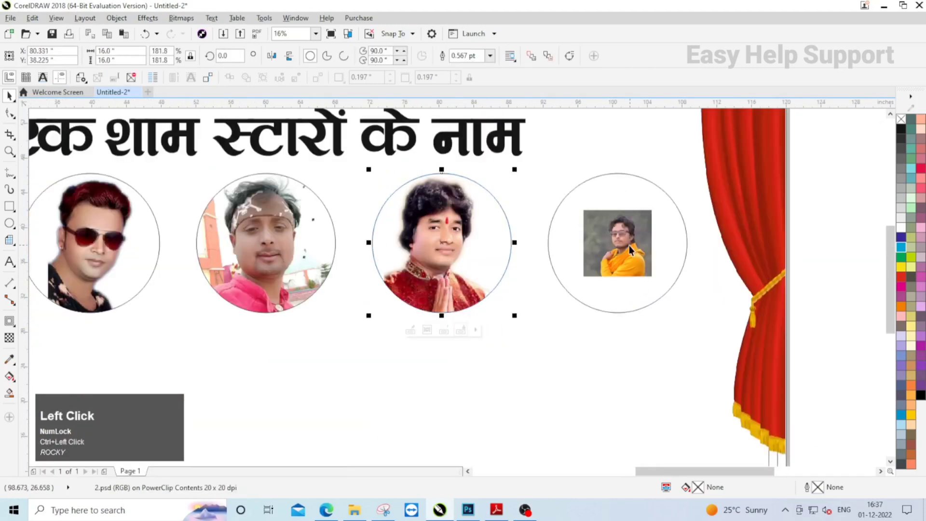
pyautogui.click(651, 330)
pyautogui.click(791, 368)
pyautogui.scroll(-2, 665, 337)
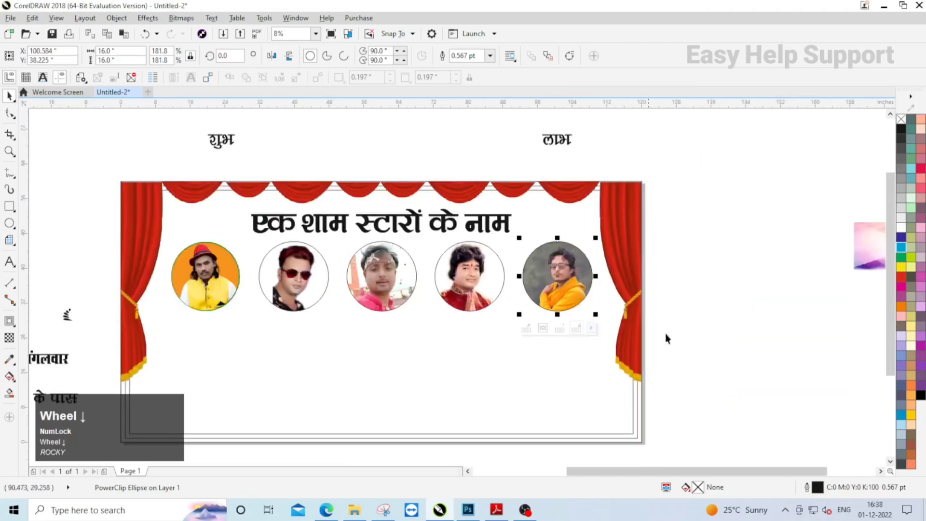
# - Move the blue parallelogram name plate with its outline shapes below the first portrait and group the three objects
pyautogui.scroll(-2, 553, 270)
pyautogui.scroll(2, 248, 215)
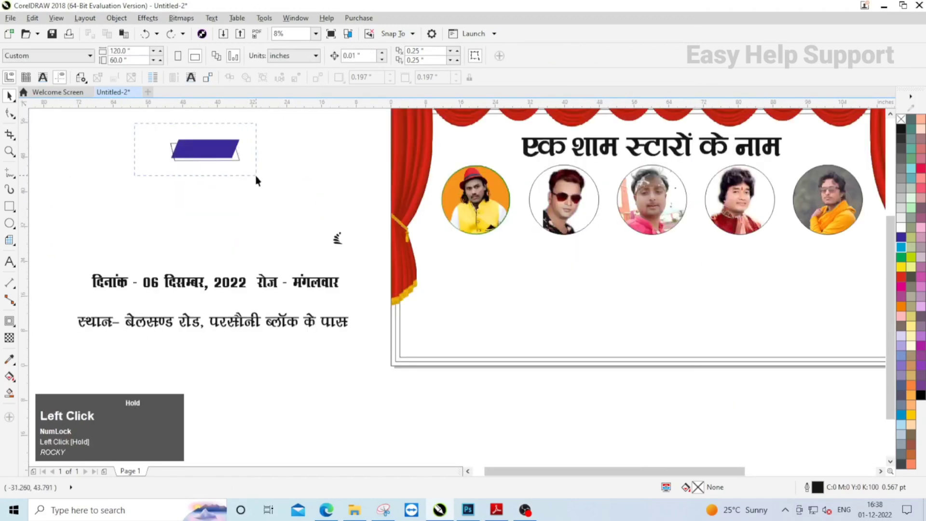
pyautogui.moveTo(257, 180); pyautogui.dragTo(257, 179)
pyautogui.moveTo(211, 151); pyautogui.dragTo(478, 247)
pyautogui.scroll(4, 478, 247)
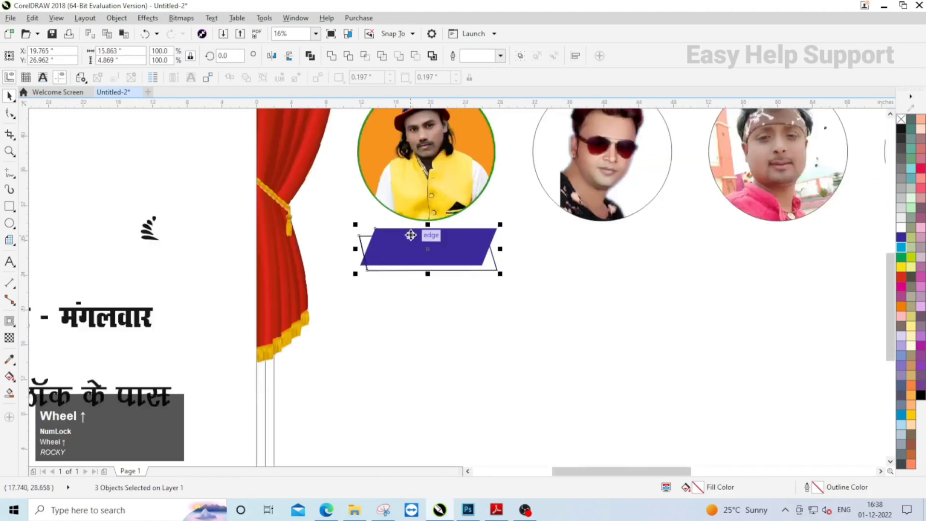
pyautogui.click(522, 57)
# - Centre the grouped name plate horizontally on the first portrait circle
pyautogui.keyDown('shift'); pyautogui.click(451, 145); pyautogui.keyUp('shift')
pyautogui.press('c')
pyautogui.scroll(-1, 317, 192)
pyautogui.click(163, 183)
# - Duplicate the blue name plate and centre the copy horizontally under the second portrait
pyautogui.click(380, 229)
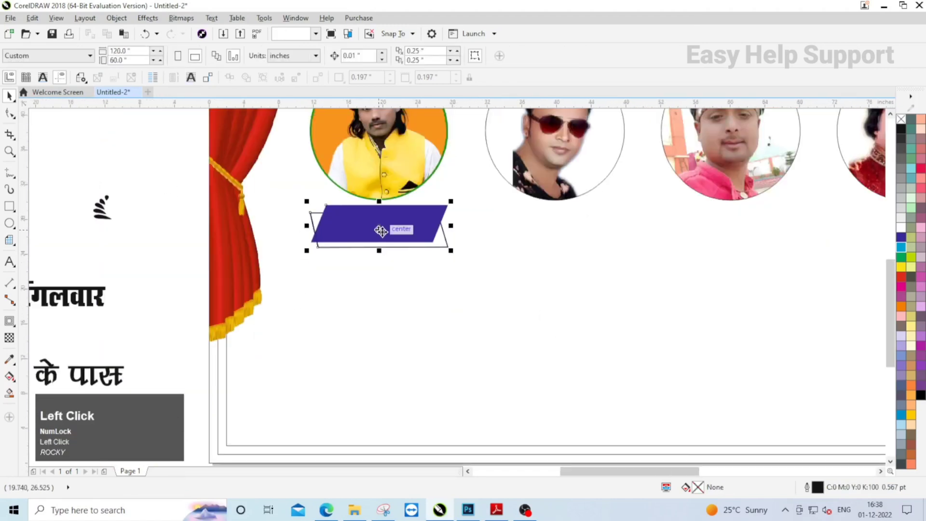
pyautogui.press('KP_Add')
pyautogui.keyDown('shift'); pyautogui.click(490, 199); pyautogui.keyUp('shift')
pyautogui.press('c')
pyautogui.scroll(-2, 296, 213)
pyautogui.press('Escape')
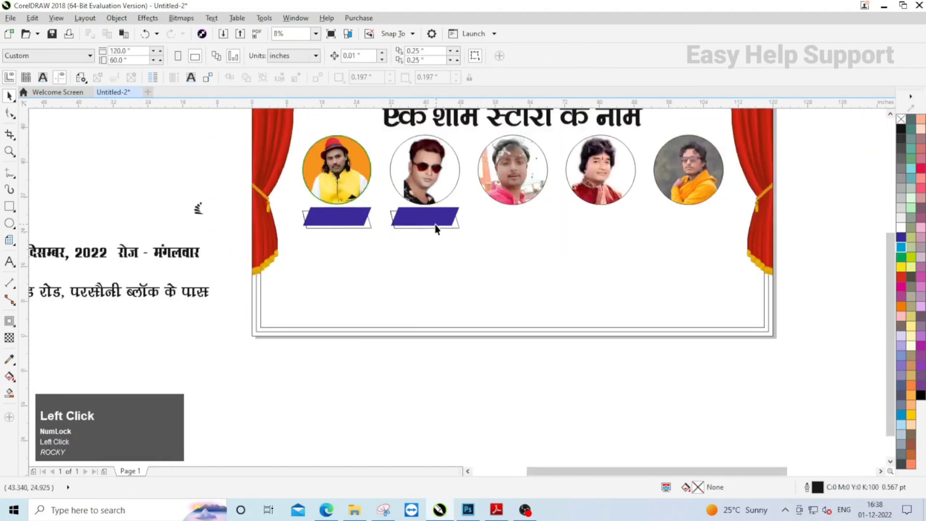
# - Duplicate the blue name plate for the third, fourth and fifth portraits, centring each copy under its circle
pyautogui.click(437, 212)
pyautogui.press('c')
pyautogui.click(521, 244)
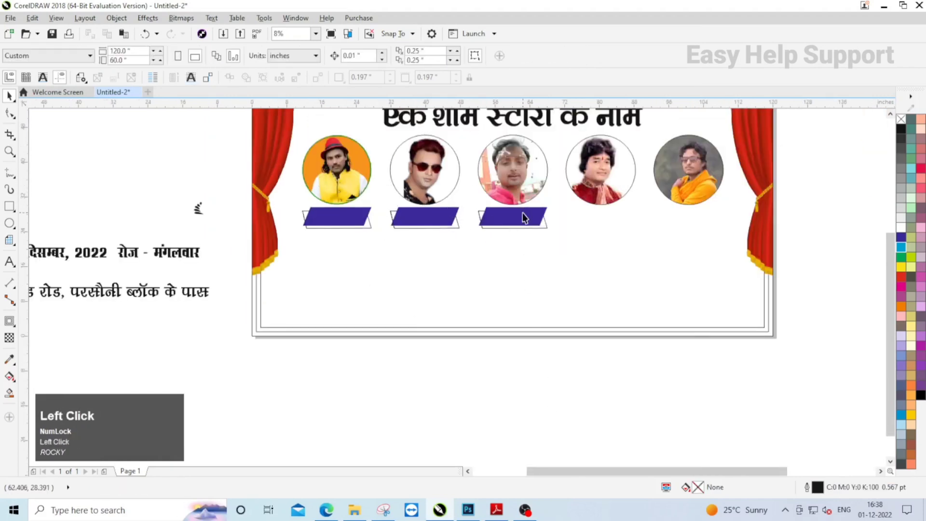
pyautogui.click(523, 216)
pyautogui.keyDown('shift'); pyautogui.click(598, 182); pyautogui.keyUp('shift')
pyautogui.press('c')
pyautogui.click(585, 384)
pyautogui.click(619, 216)
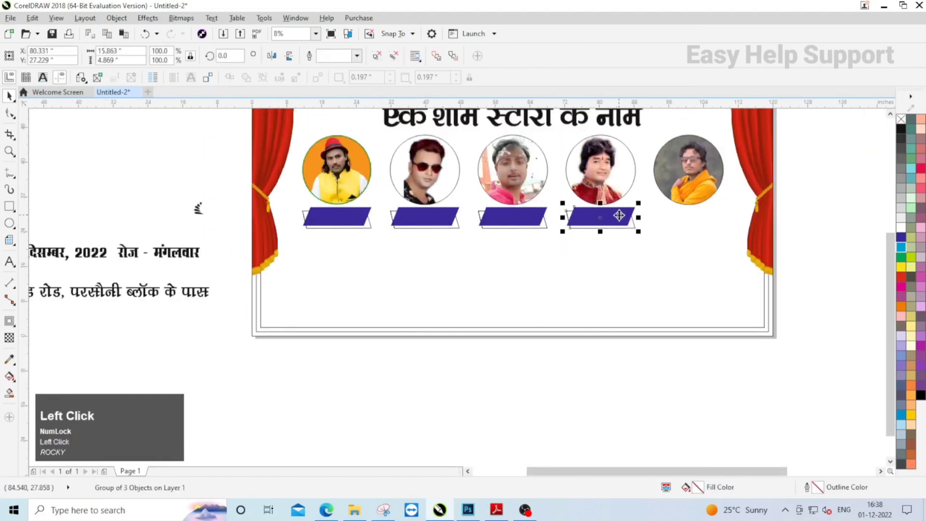
pyautogui.keyDown('shift'); pyautogui.click(677, 181); pyautogui.keyUp('shift')
pyautogui.press('c')
pyautogui.click(581, 381)
# - Move the Hindi date line below the name plates, enlarge it to about 367 pt and position it centrally
pyautogui.scroll(-1, 529, 339)
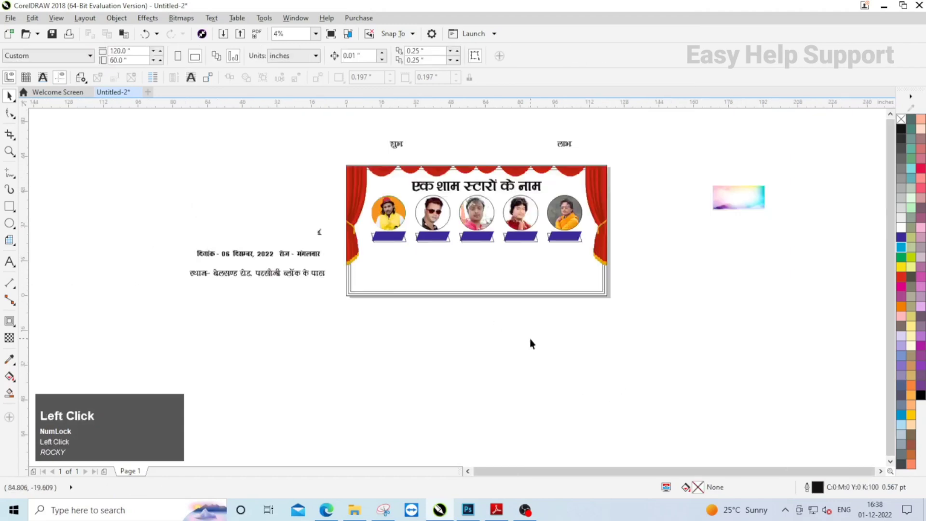
pyautogui.scroll(1, 230, 242)
pyautogui.moveTo(266, 271); pyautogui.dragTo(710, 275)
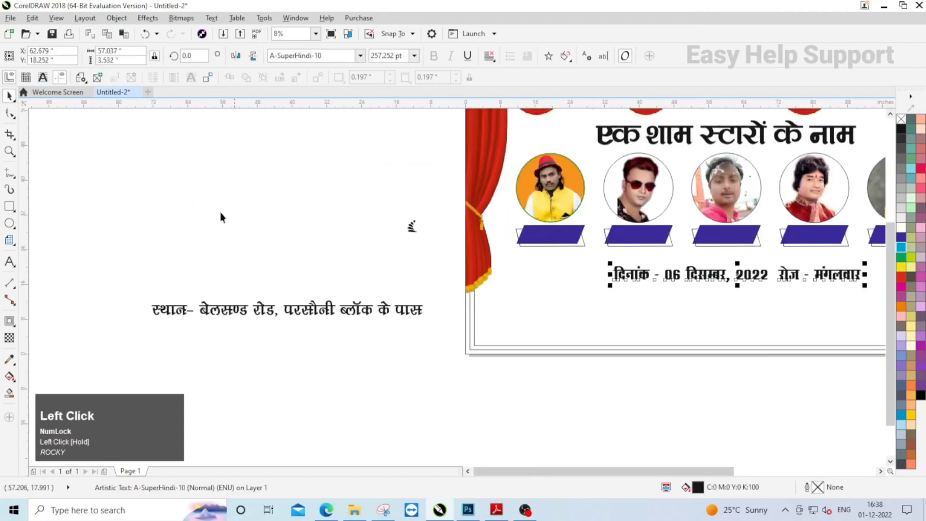
pyautogui.scroll(-1, 222, 215)
pyautogui.scroll(1, 525, 242)
pyautogui.moveTo(512, 245); pyautogui.dragTo(563, 256)
pyautogui.moveTo(414, 243); pyautogui.dragTo(414, 245)
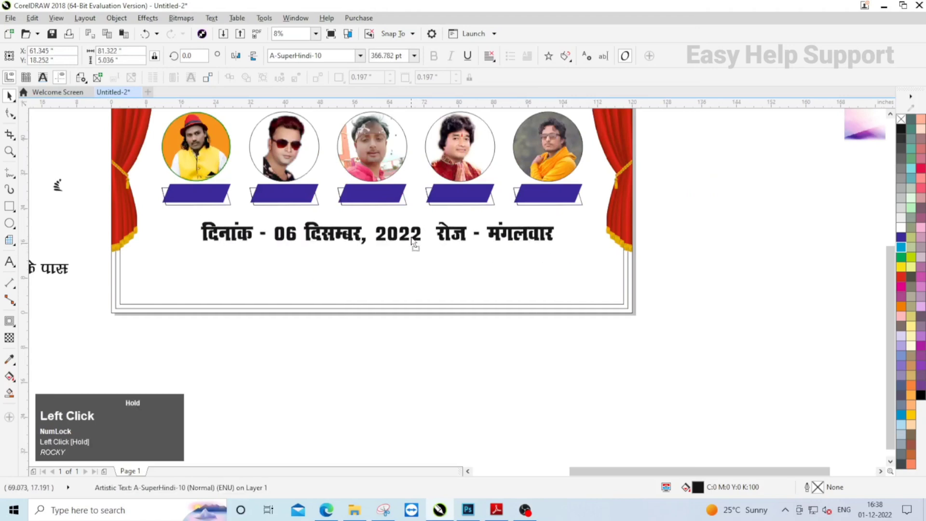
pyautogui.keyDown('shift'); pyautogui.click(393, 268); pyautogui.keyUp('shift')
# - Move the Hindi venue line to the banner's lower edge, enlarge it to about 498 pt and centre it horizontally
pyautogui.scroll(-1, 396, 268)
pyautogui.click(216, 267)
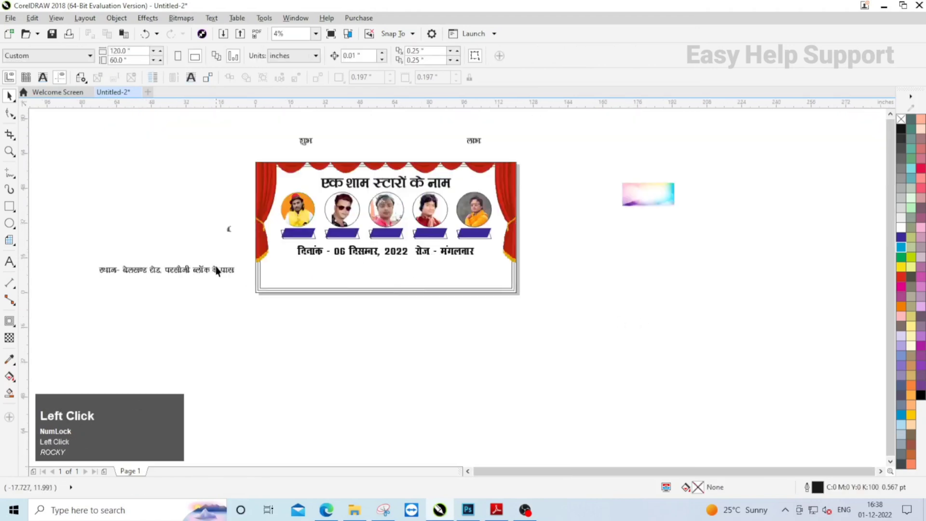
pyautogui.click(187, 273)
pyautogui.moveTo(187, 272); pyautogui.dragTo(397, 281)
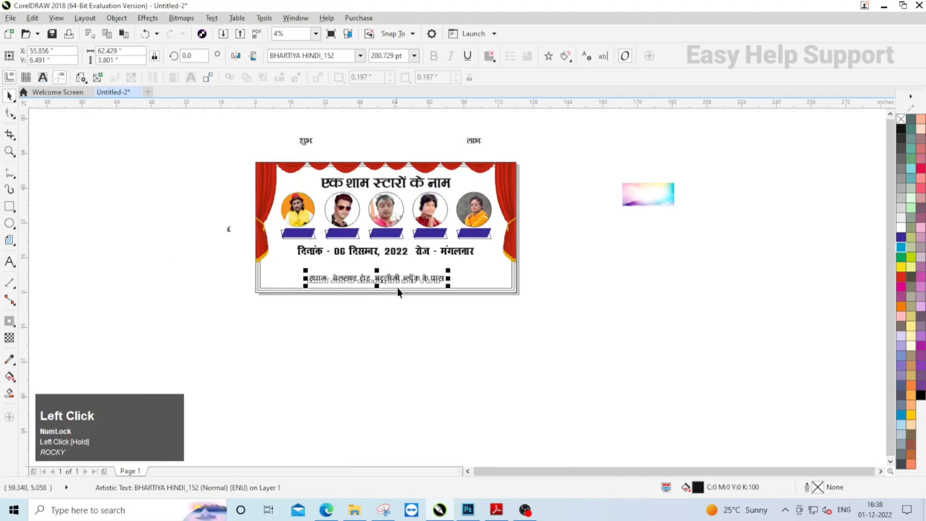
pyautogui.scroll(1, 415, 283)
pyautogui.moveTo(476, 292); pyautogui.dragTo(590, 297)
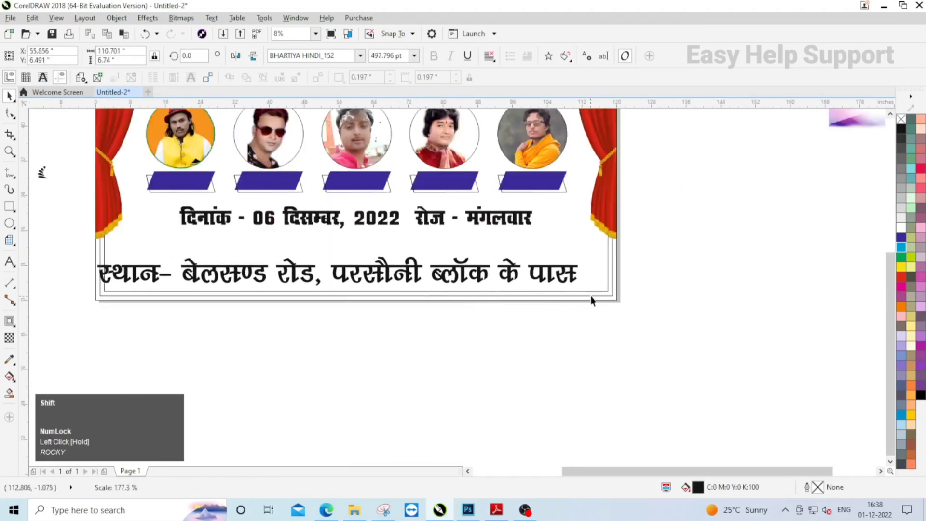
pyautogui.keyDown('shift'); pyautogui.click(591, 296); pyautogui.keyUp('shift')
pyautogui.press('c')
pyautogui.click(520, 327)
pyautogui.scroll(-1, 552, 310)
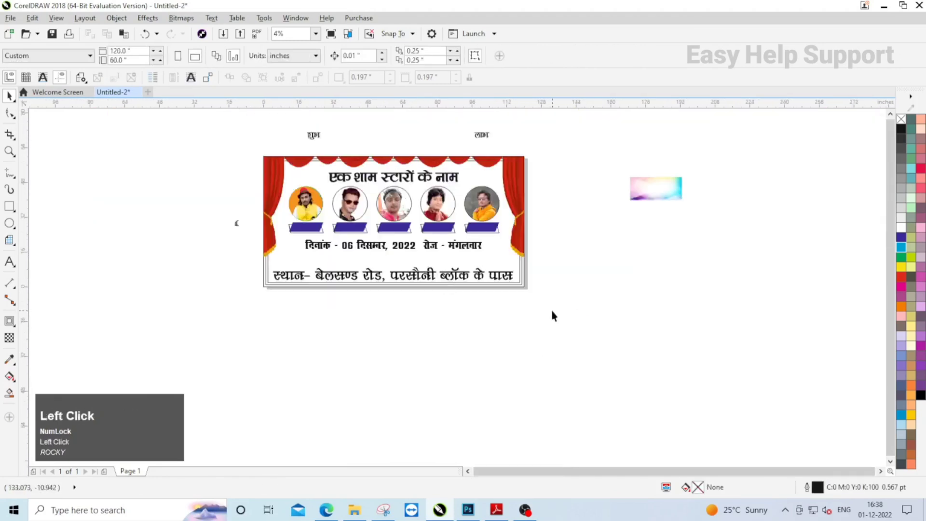
# - Create a full-width strip about 9.7 inches high along the banner's lower edge from the outer 120 × 60 inch rectangle
pyautogui.scroll(1, 503, 283)
pyautogui.click(502, 283)
pyautogui.scroll(-1, 503, 283)
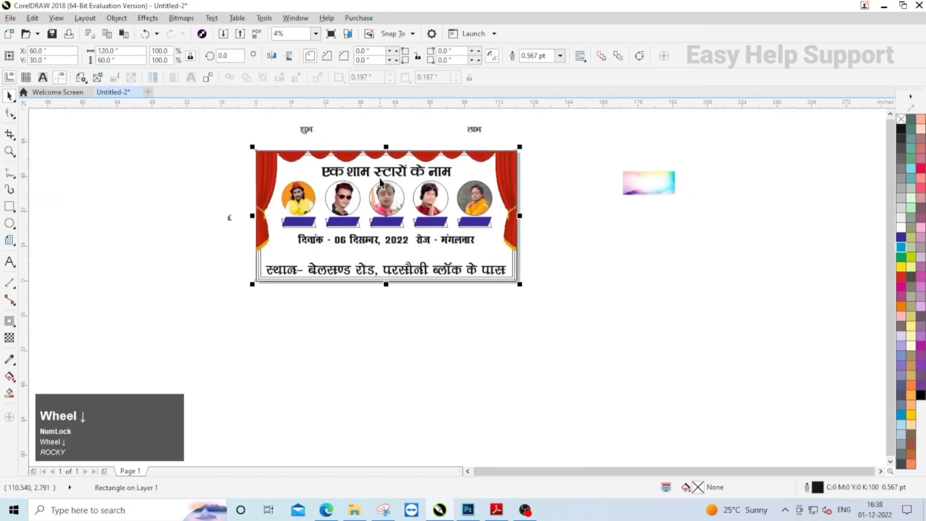
pyautogui.scroll(1, 380, 181)
pyautogui.moveTo(393, 133); pyautogui.dragTo(377, 346)
pyautogui.scroll(-1, 371, 313)
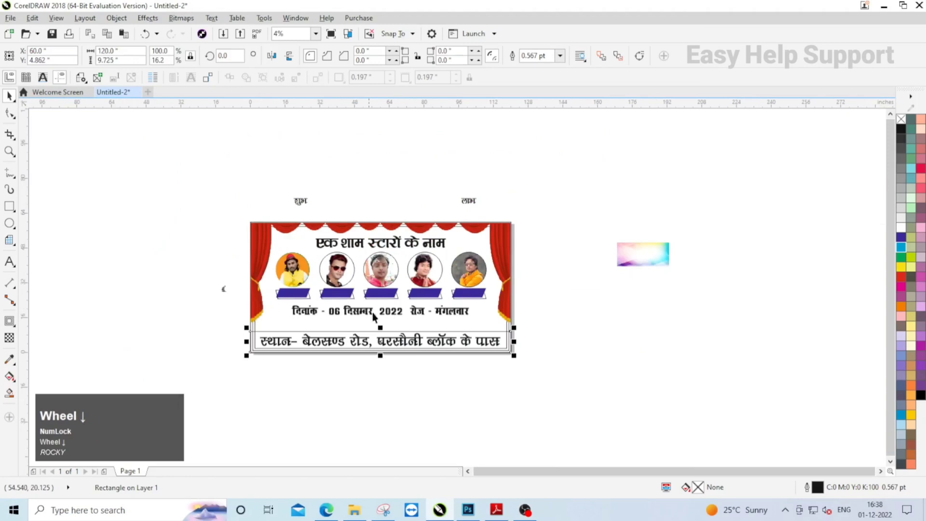
# - Fill the strip behind the venue line with yellow (C0 M20 Y100 K0)
pyautogui.click(911, 417)
pyautogui.scroll(1, 406, 351)
pyautogui.rightClick(901, 119)
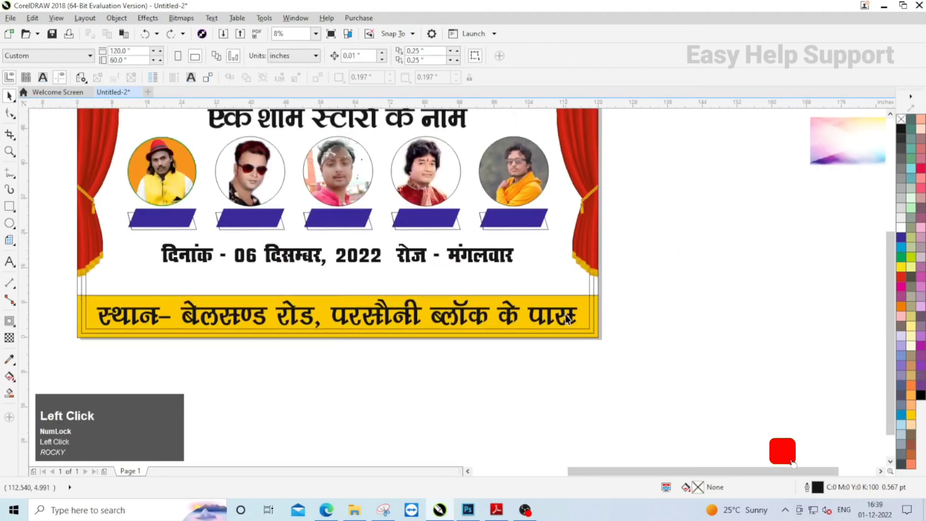
# - Centre the venue line vertically and horizontally within the yellow strip
pyautogui.click(567, 314)
pyautogui.scroll(2, 596, 313)
pyautogui.click(596, 311)
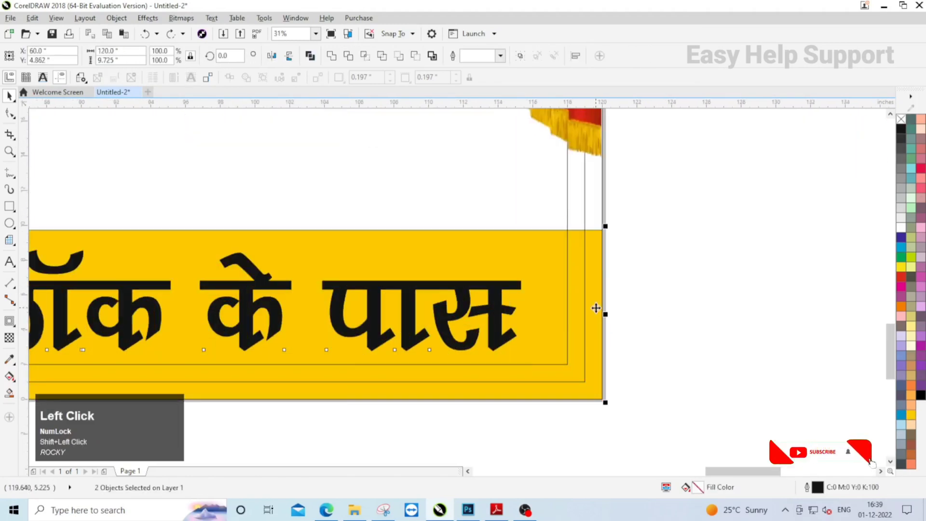
pyautogui.scroll(-1, 577, 288)
pyautogui.click(538, 292)
pyautogui.scroll(-1, 597, 272)
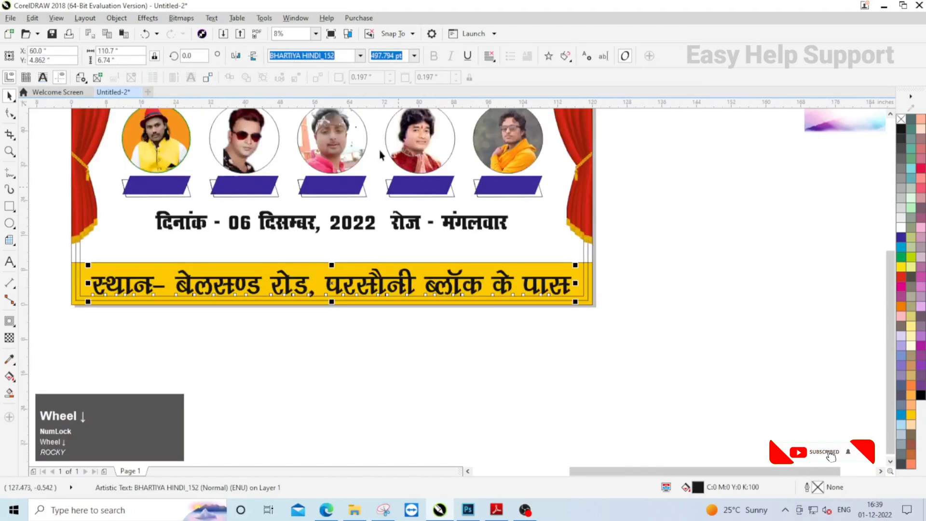
# - Shrink the venue line about its centre to clear the border lines and remove the yellow strip's outline
pyautogui.scroll(1, 594, 308)
pyautogui.moveTo(601, 295); pyautogui.dragTo(559, 295)
pyautogui.scroll(-1, 700, 271)
pyautogui.scroll(1, 576, 254)
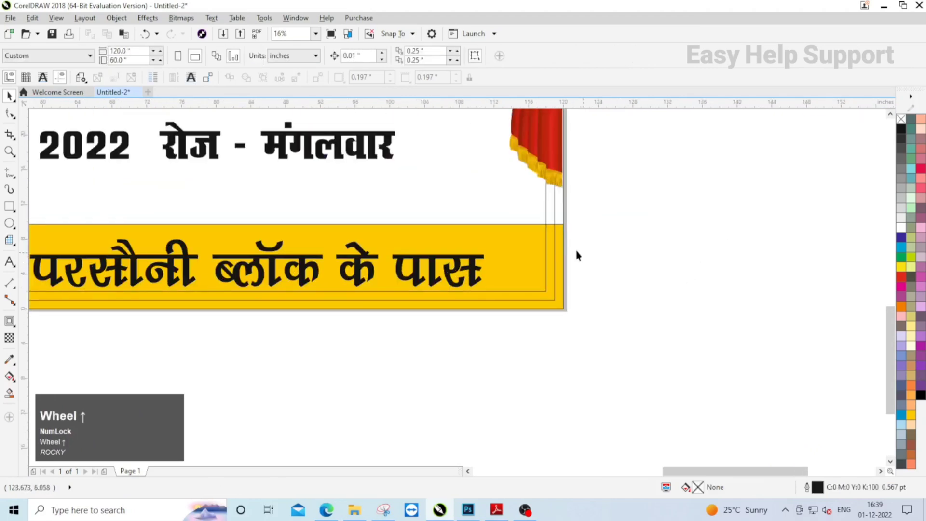
pyautogui.click(570, 232)
pyautogui.scroll(-2, 466, 242)
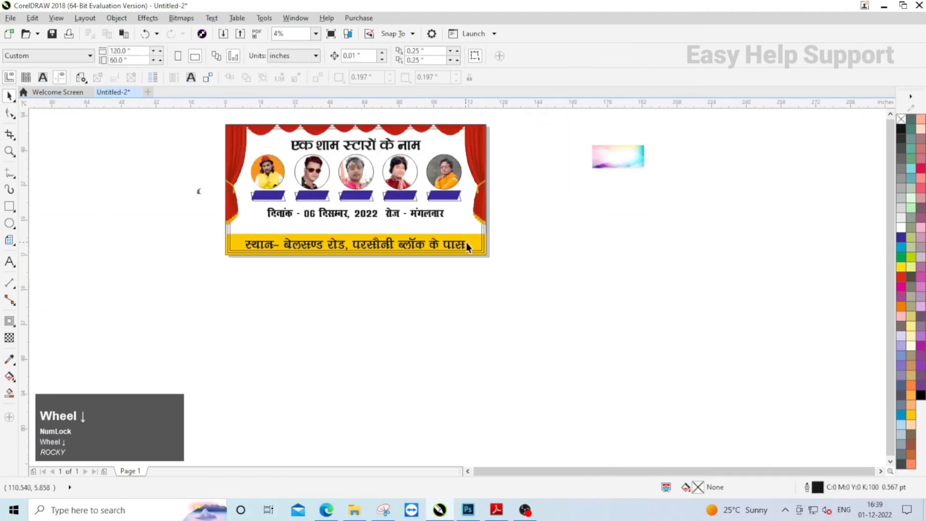
# - Align the small leaf ornament to the lower-right corner of the middle border rectangle
pyautogui.click(349, 237)
pyautogui.click(386, 277)
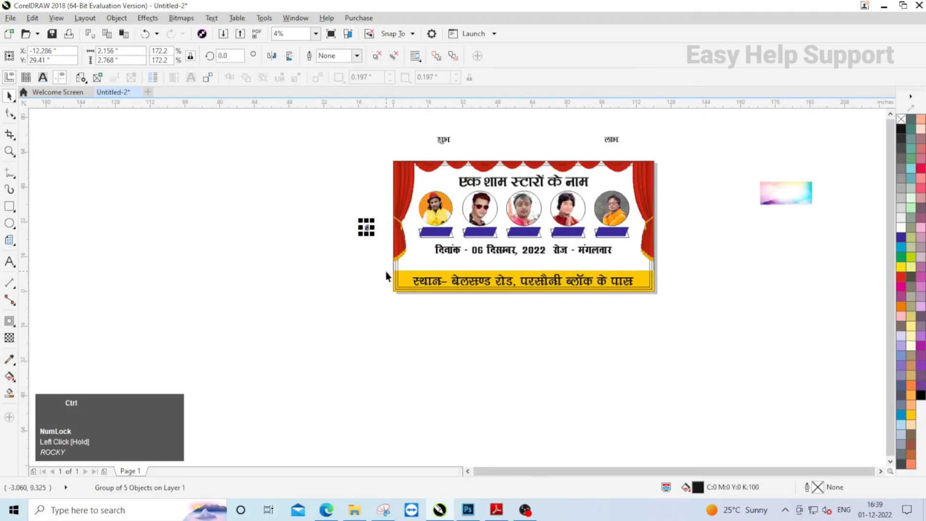
pyautogui.scroll(1, 643, 309)
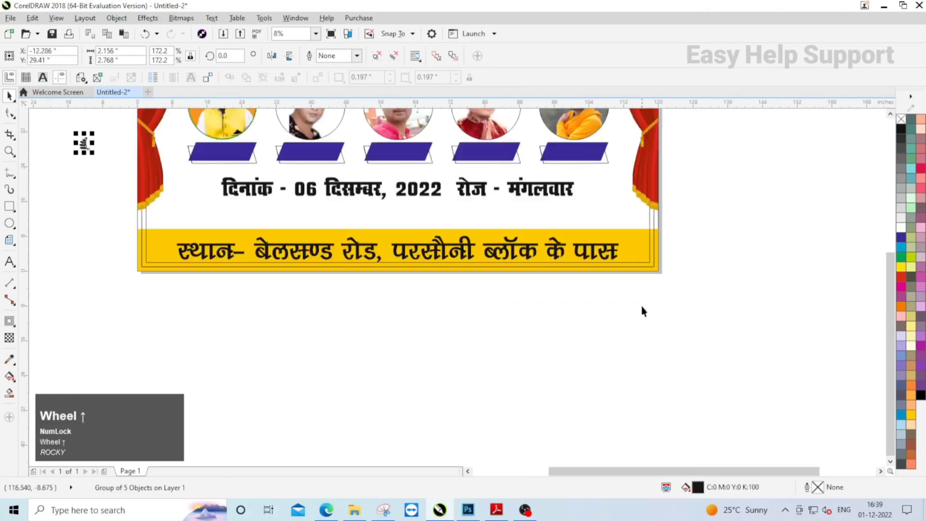
pyautogui.keyDown('shift'); pyautogui.click(654, 220); pyautogui.keyUp('shift')
pyautogui.press('r')
pyautogui.press('b')
pyautogui.click(726, 310)
# - Enlarge the leaf ornament in the banner's lower-right corner to about 5.2 × 6.7 inches
pyautogui.scroll(2, 669, 259)
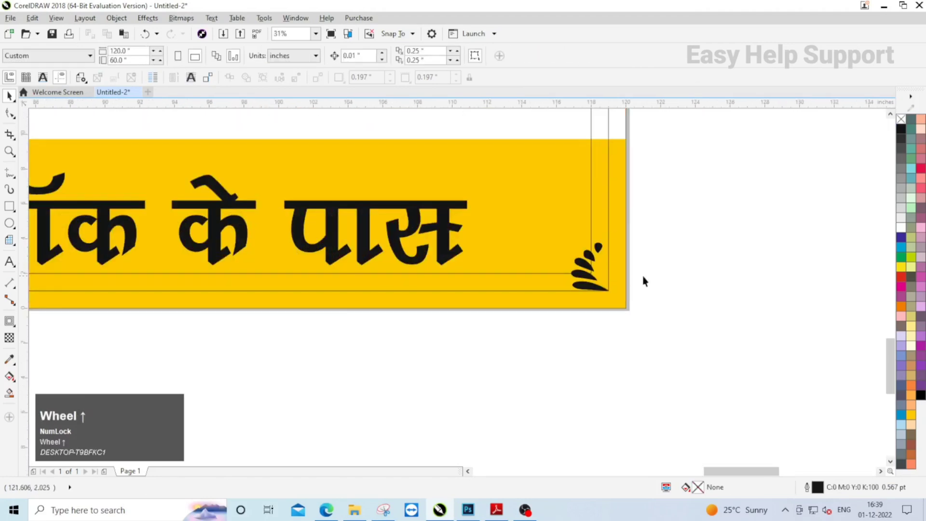
pyautogui.click(590, 273)
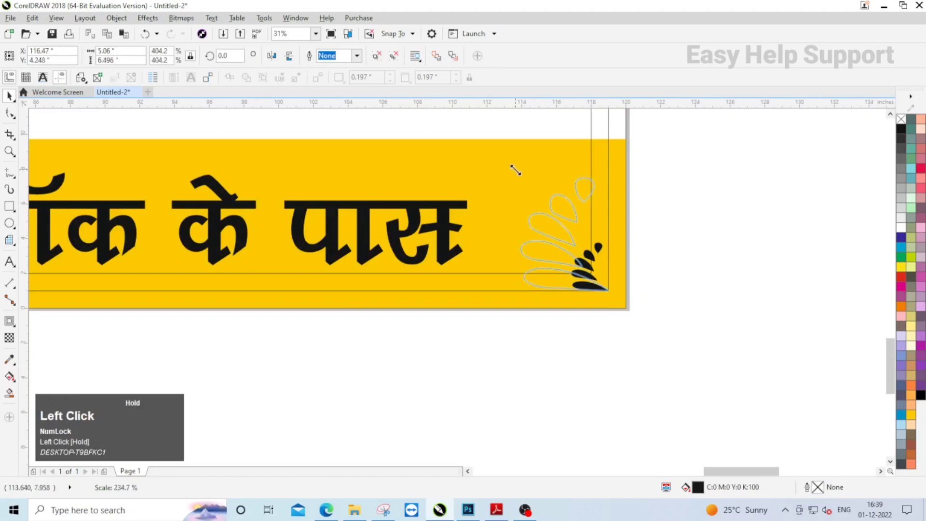
pyautogui.moveTo(510, 166); pyautogui.dragTo(510, 166)
pyautogui.click(687, 303)
pyautogui.click(568, 210)
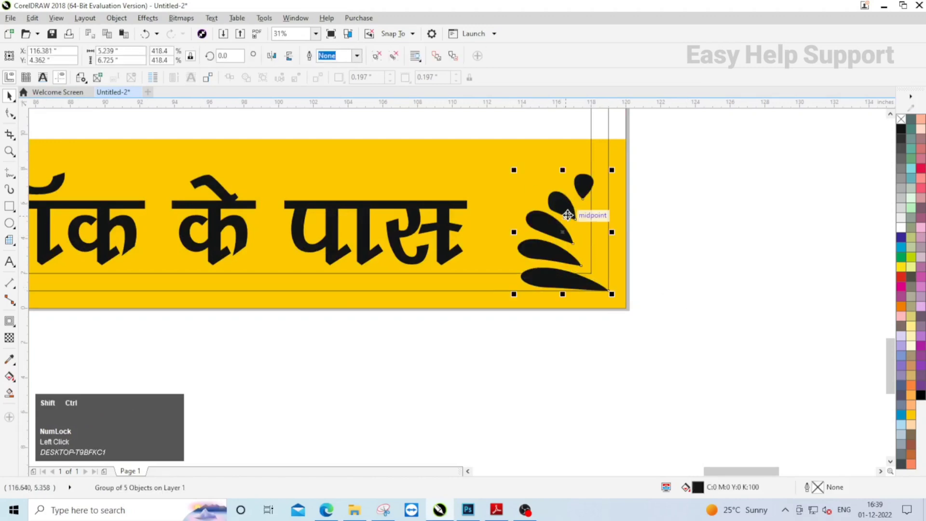
# - Fill the leaf ornament with a darker shade of the strip's yellow, C4 M21 Y97 K16
pyautogui.hotkey('ctrl', 'shift', 'e')
pyautogui.click(527, 151)
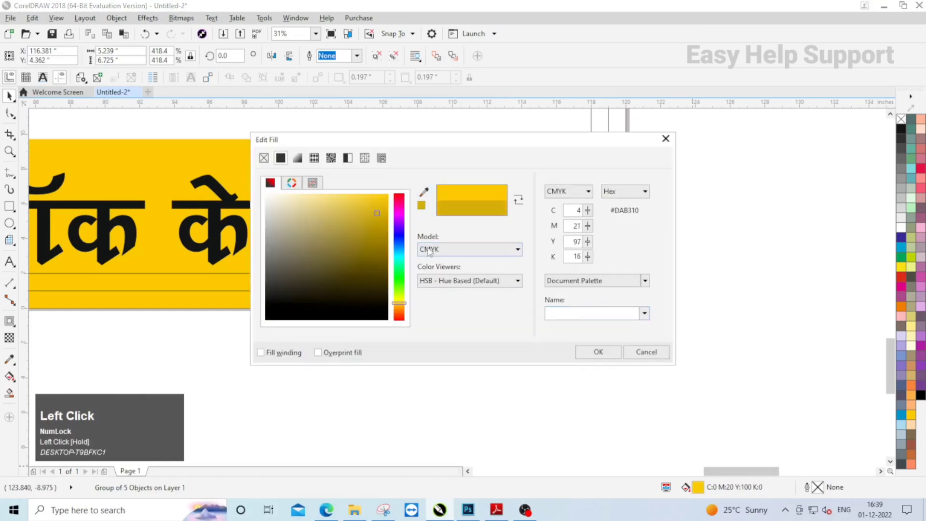
pyautogui.click(598, 352)
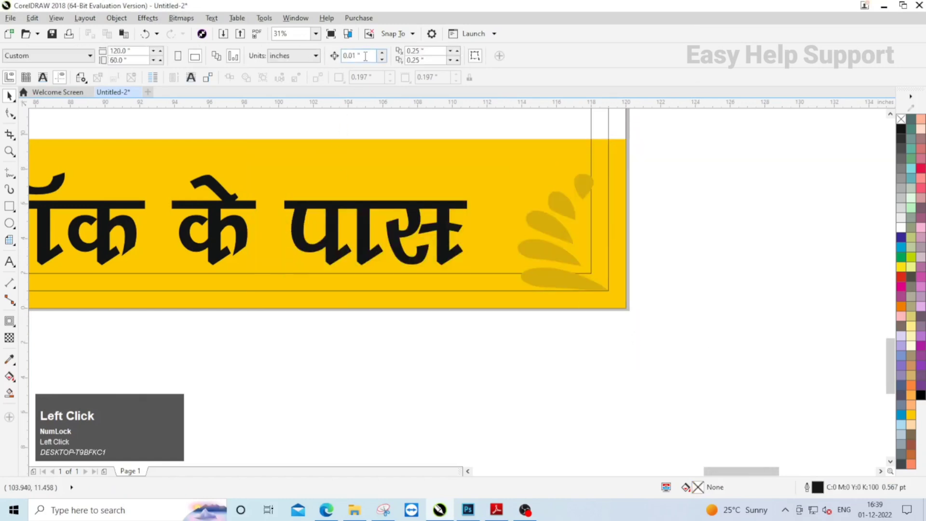
# - Set the nudge distance to 1 inch and move the leaf ornament 1 inch up and 1 inch left
pyautogui.moveTo(650, 359); pyautogui.dragTo(491, 159)
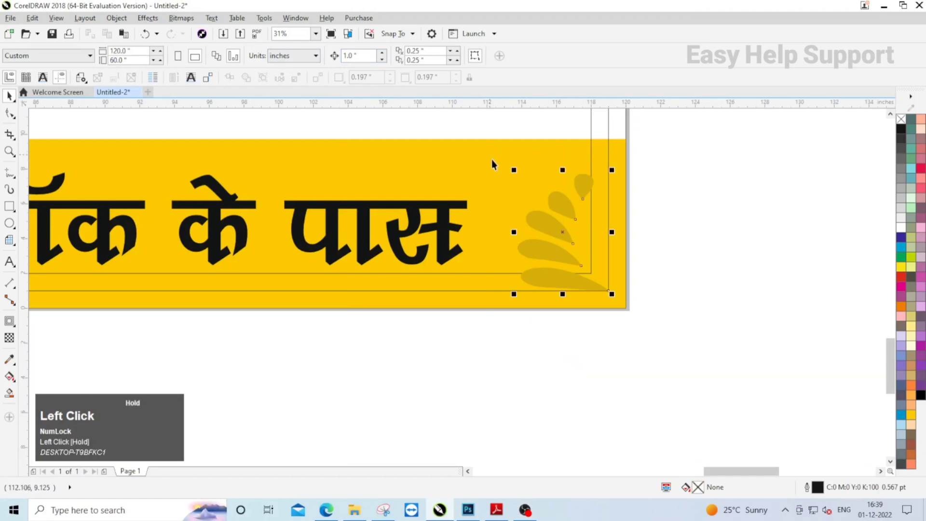
pyautogui.press('Up')
pyautogui.press('Left')
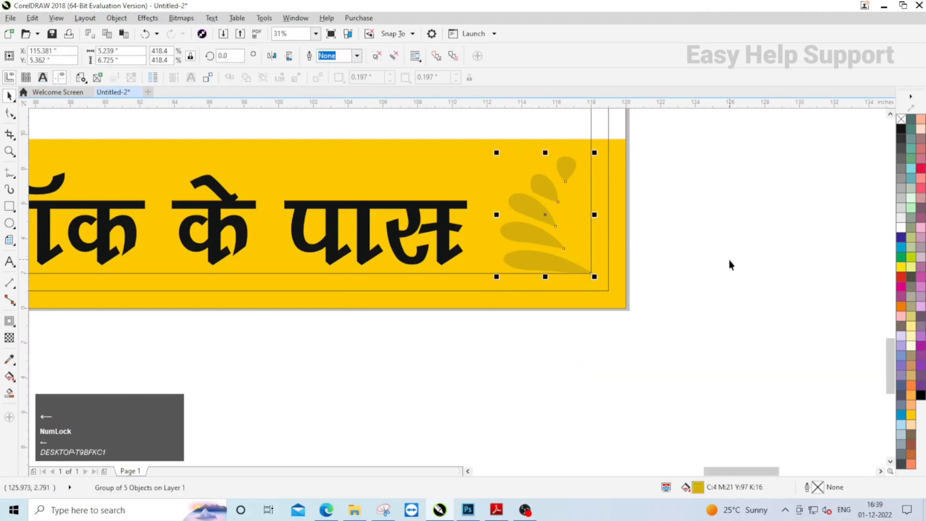
# - Place a mirrored copy of the leaf ornament in the lower-left corner of the yellow strip
pyautogui.scroll(-2, 719, 246)
pyautogui.scroll(2, 627, 229)
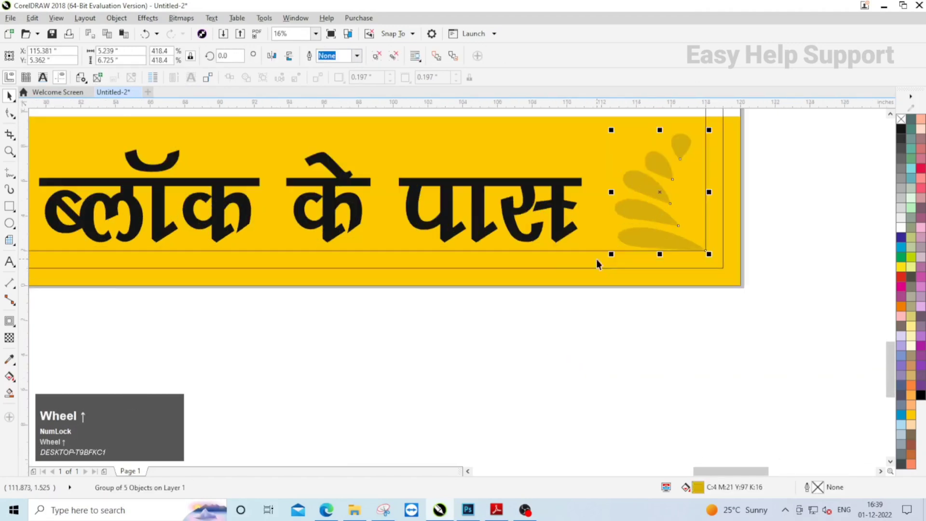
pyautogui.keyDown('shift'); pyautogui.click(563, 263); pyautogui.keyUp('shift')
pyautogui.scroll(-2, 680, 277)
pyautogui.click(109, 271)
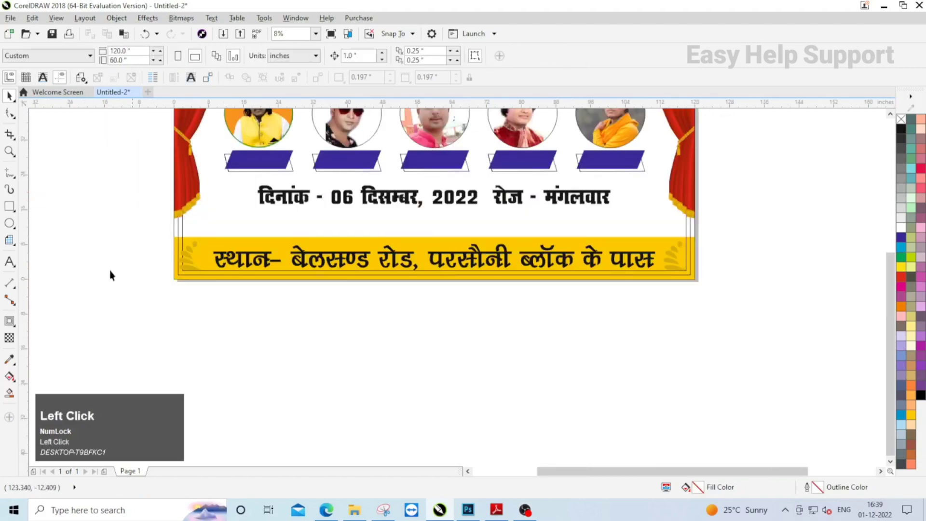
# - Move the lower-left leaf ornament 1 inch right to meet the inner border corner
pyautogui.scroll(1, 109, 270)
pyautogui.moveTo(161, 188); pyautogui.dragTo(226, 229)
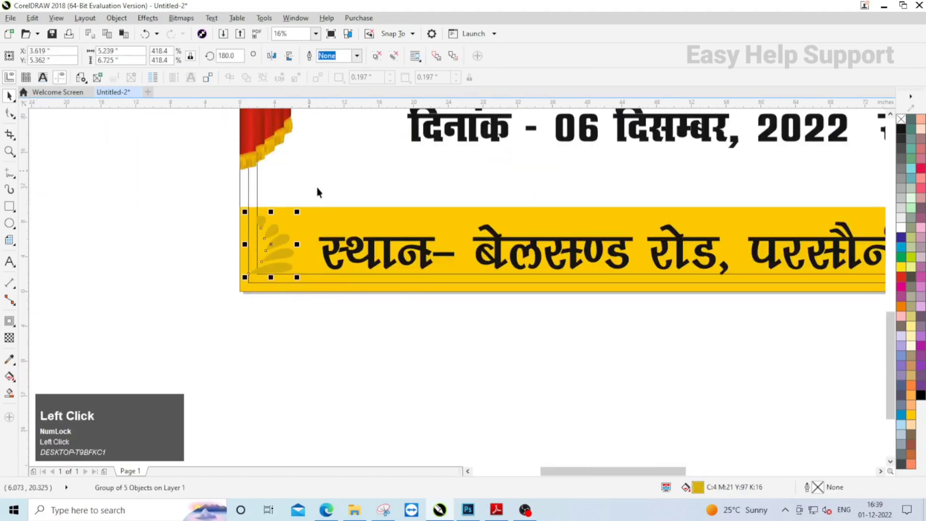
pyautogui.click(330, 200)
pyautogui.scroll(-1, 206, 247)
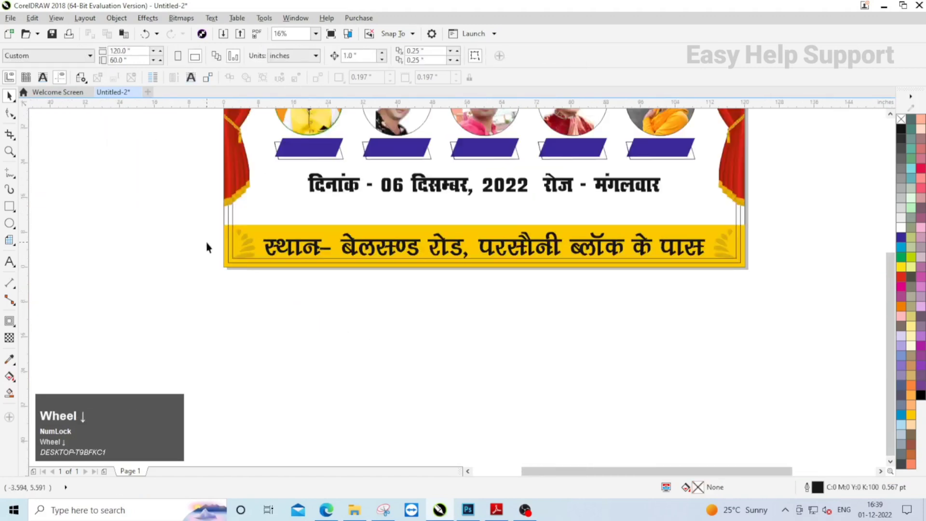
# - Fill the venue line with red
pyautogui.click(445, 245)
pyautogui.scroll(-1, 311, 249)
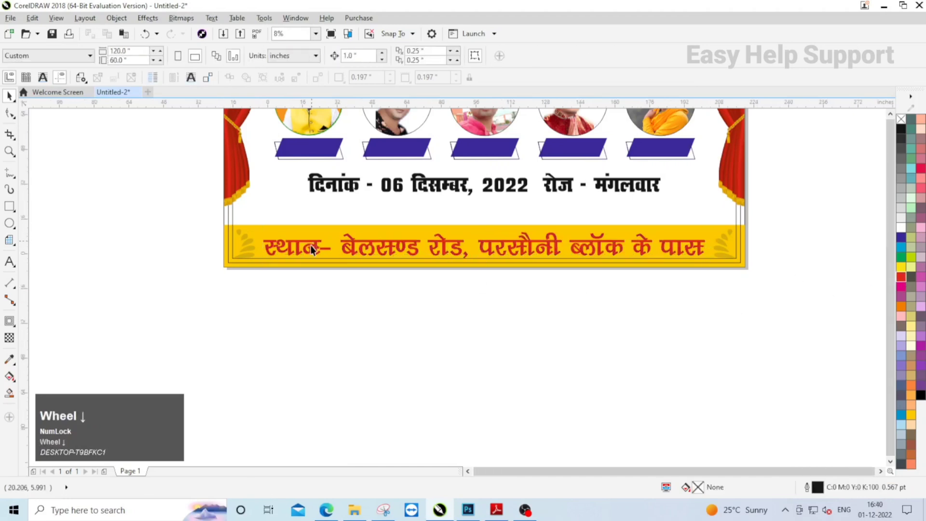
# - Place the multicoloured background image inside the banner's page-size rectangle with PowerClip
pyautogui.moveTo(647, 164); pyautogui.dragTo(582, 245)
pyautogui.scroll(1, 549, 249)
pyautogui.scroll(2, 550, 245)
pyautogui.moveTo(641, 243); pyautogui.dragTo(487, 173)
pyautogui.rightClick(475, 147)
pyautogui.click(474, 154)
pyautogui.click(385, 134)
pyautogui.scroll(-1, 598, 161)
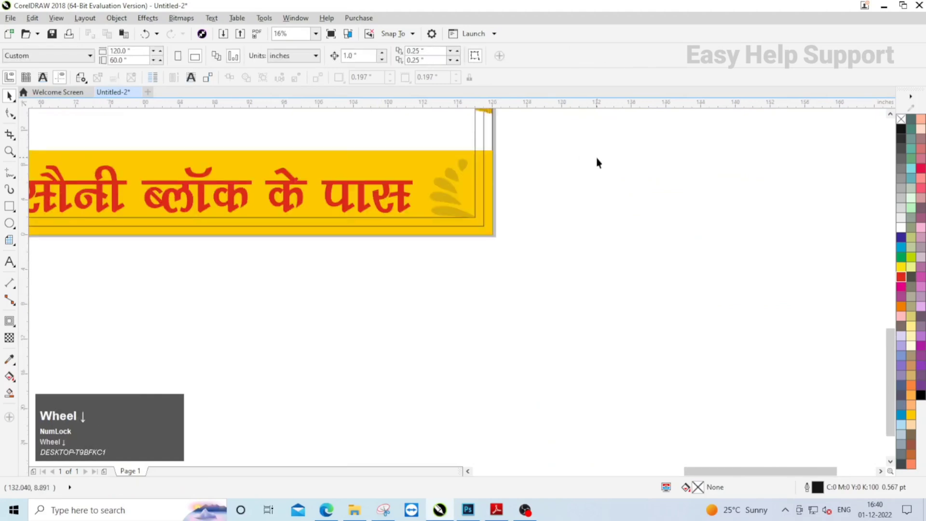
# - Fit the clipped background image to the banner rectangle with Fill Frame Proportionally
pyautogui.scroll(-2, 575, 180)
pyautogui.click(543, 167)
pyautogui.click(313, 239)
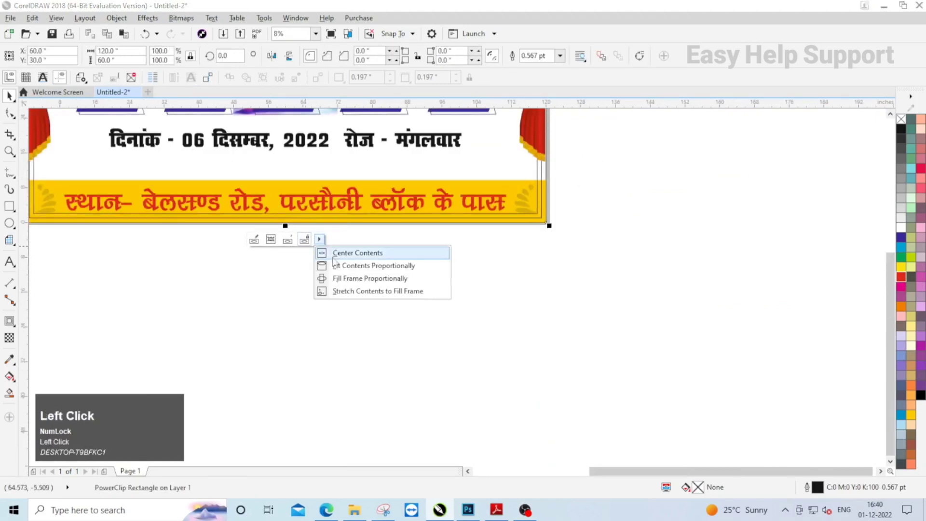
pyautogui.click(357, 276)
# - Move the date line down about 1.7 inches and enlarge it to about 88.3 inches wide
pyautogui.scroll(-1, 448, 306)
pyautogui.scroll(1, 329, 202)
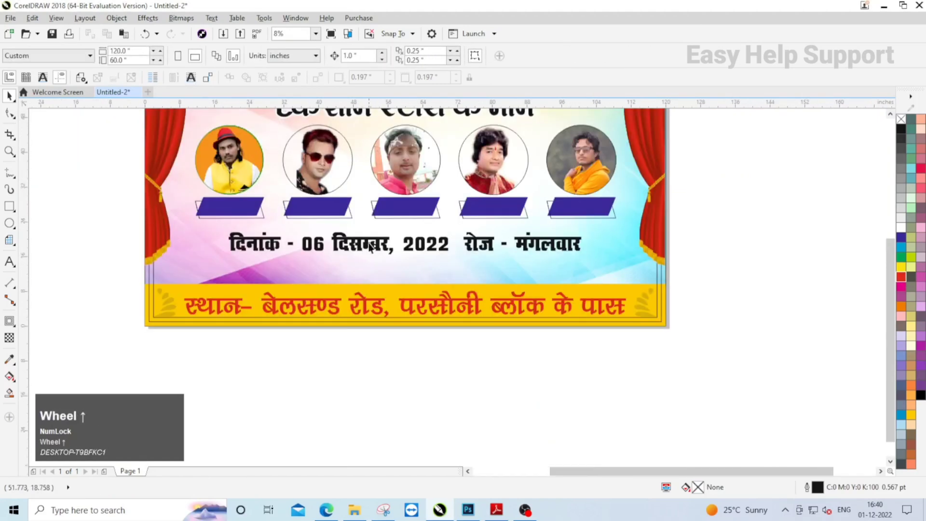
pyautogui.click(576, 246)
pyautogui.moveTo(589, 265); pyautogui.dragTo(599, 265)
pyautogui.scroll(1, 430, 246)
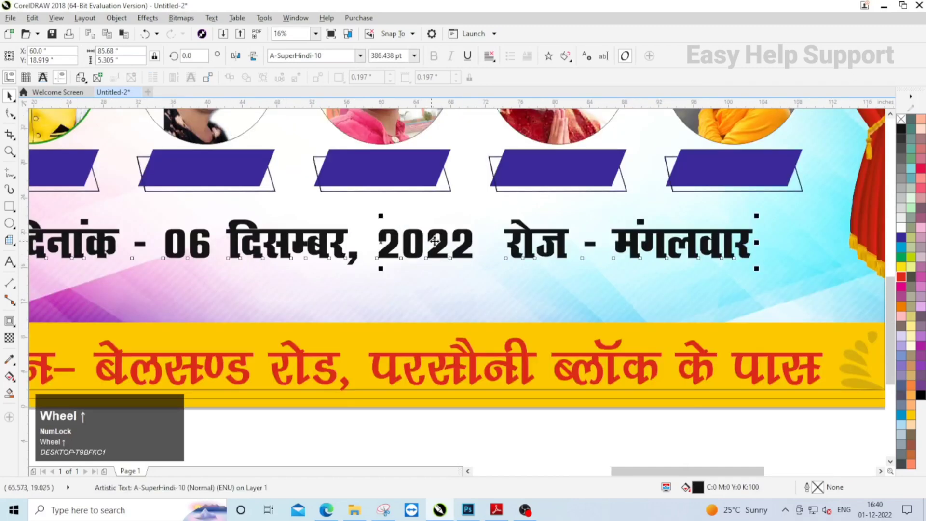
pyautogui.moveTo(436, 240); pyautogui.dragTo(436, 258)
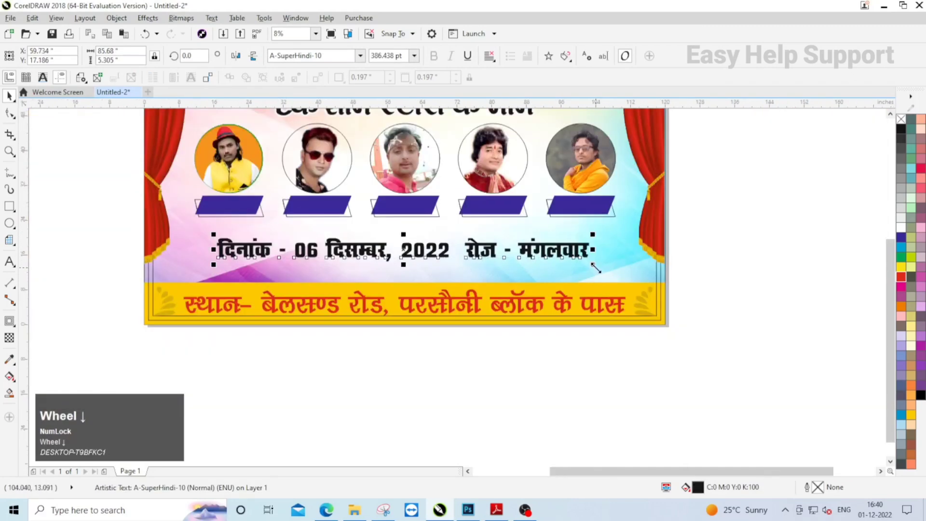
pyautogui.moveTo(595, 268); pyautogui.dragTo(601, 268)
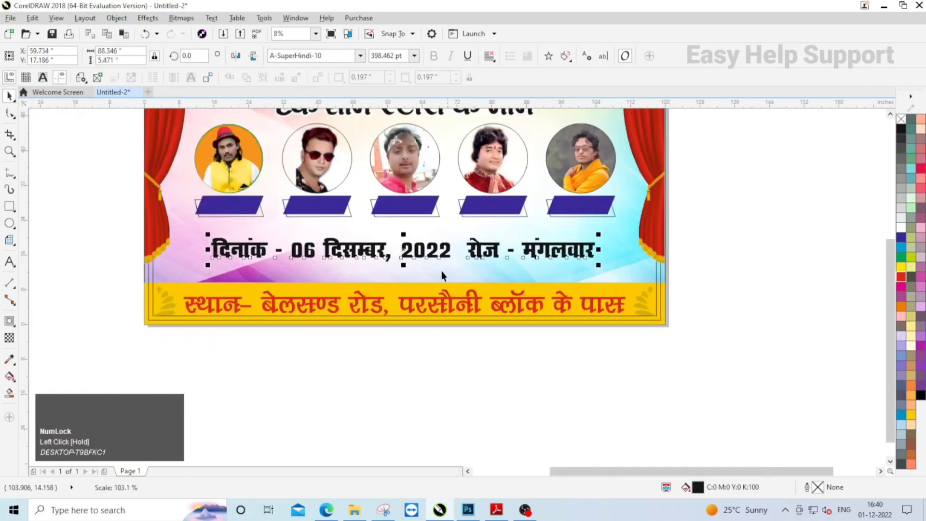
pyautogui.click(480, 366)
# - Add a rectangle of about 93.1 × 8.5 inches centred around the date line
pyautogui.click(539, 250)
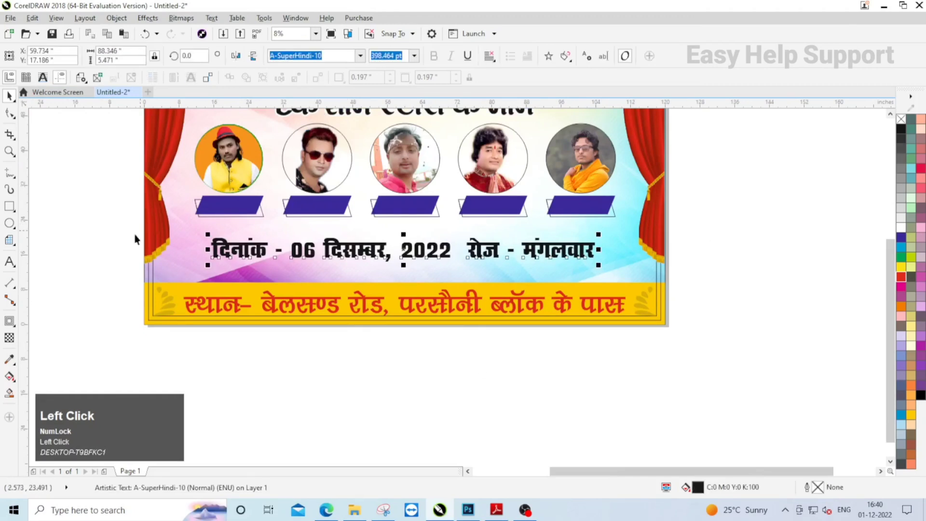
pyautogui.click(8, 208)
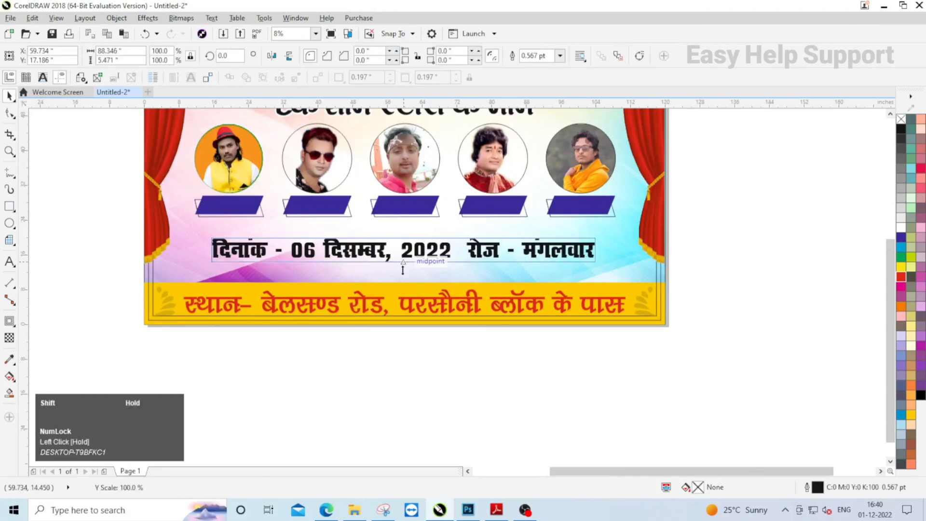
pyautogui.moveTo(402, 271); pyautogui.dragTo(584, 263)
pyautogui.scroll(1, 578, 261)
pyautogui.scroll(-1, 583, 263)
pyautogui.scroll(1, 47, 125)
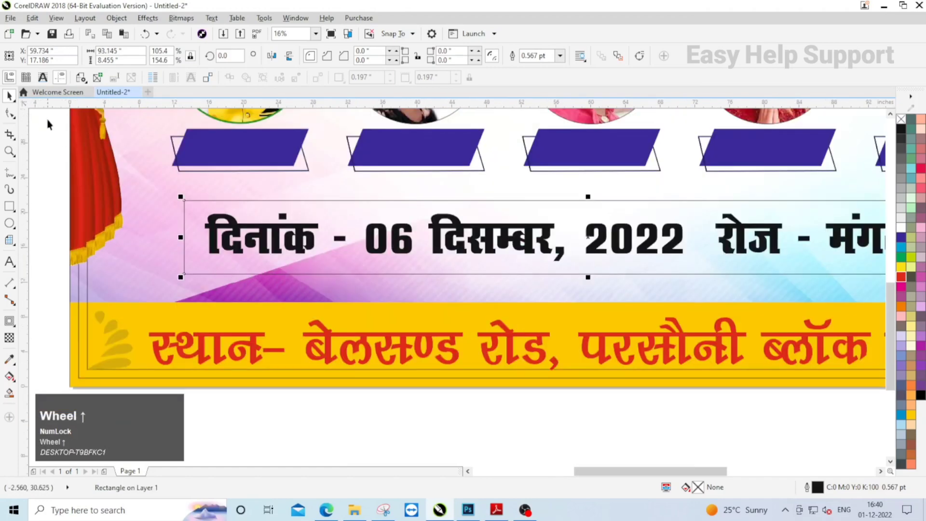
# - Round all corners of the date line's rectangle to a radius of about 1.2 inches
pyautogui.click(10, 113)
pyautogui.moveTo(185, 202); pyautogui.dragTo(191, 202)
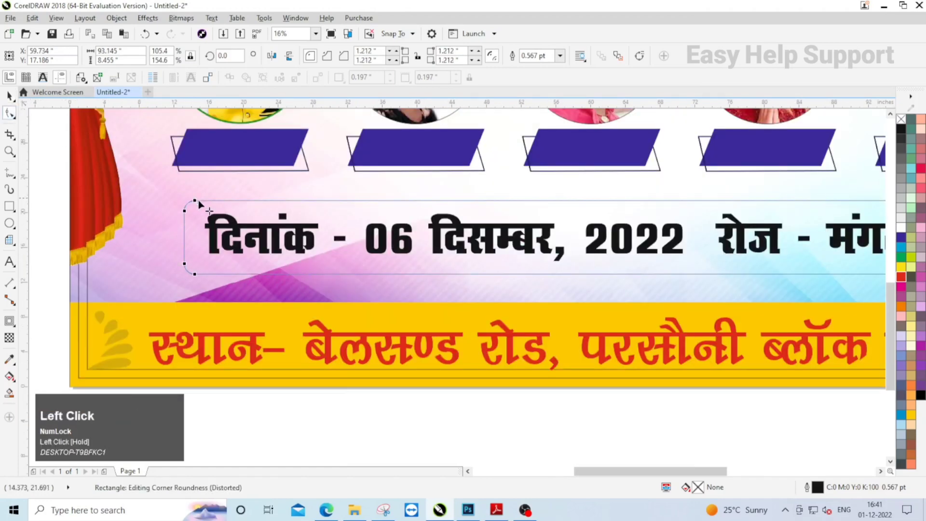
pyautogui.press('space')
# - Fill the rounded rectangle with green (C100 M0 Y100 K0) and remove its outline
pyautogui.scroll(-1, 256, 237)
pyautogui.click(900, 258)
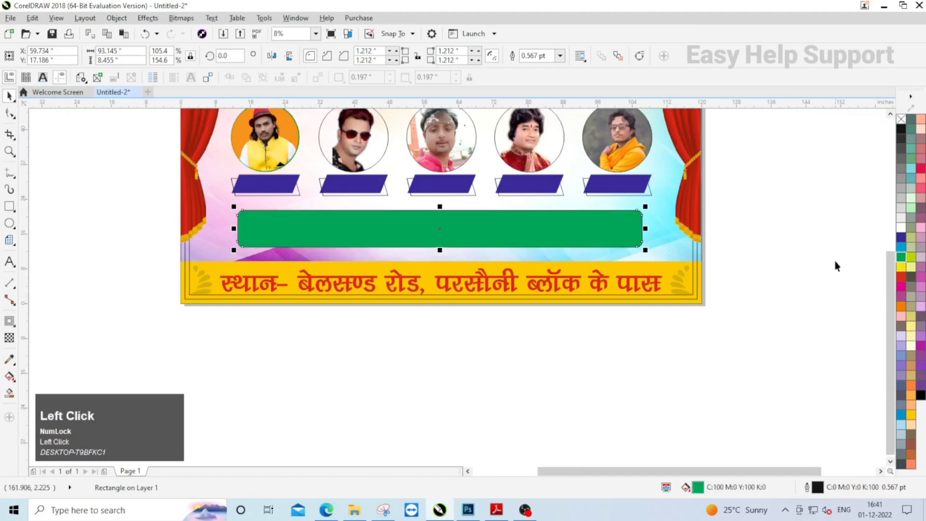
pyautogui.rightClick(900, 120)
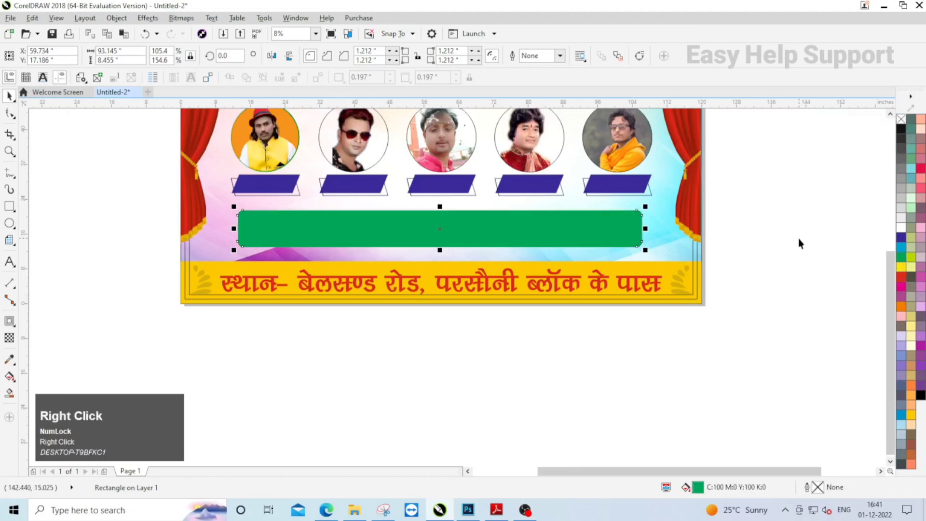
# - Bring the date line to the front of the layer and fill its text with white
pyautogui.moveTo(770, 198); pyautogui.dragTo(416, 266)
pyautogui.moveTo(248, 265); pyautogui.dragTo(243, 264)
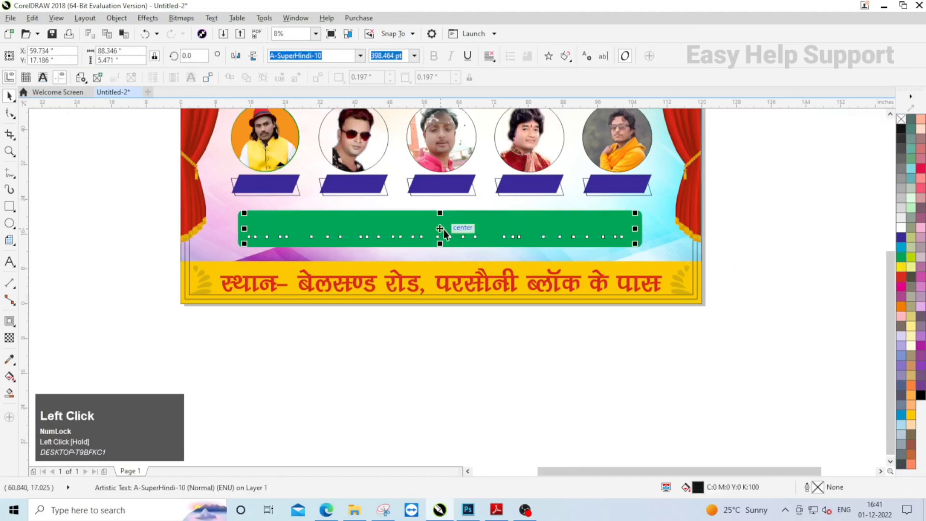
pyautogui.rightClick(444, 230)
pyautogui.click(491, 397)
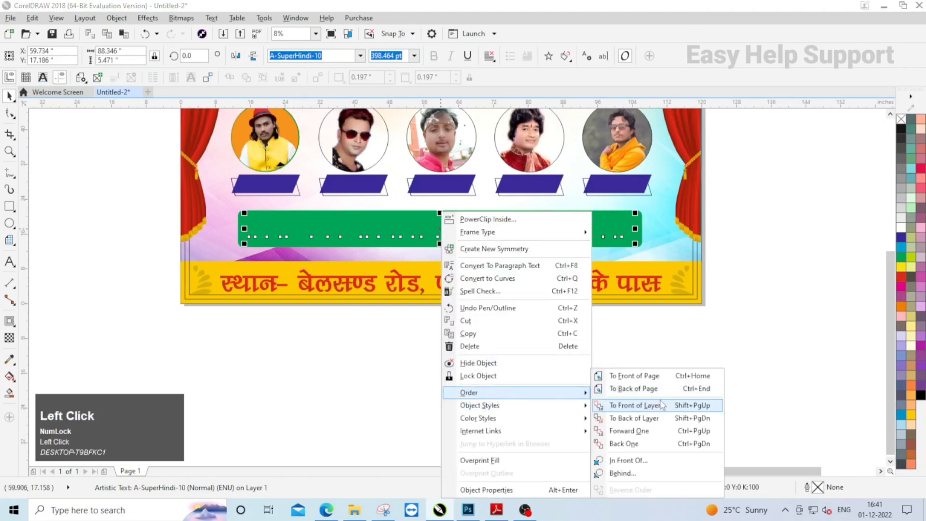
pyautogui.click(677, 411)
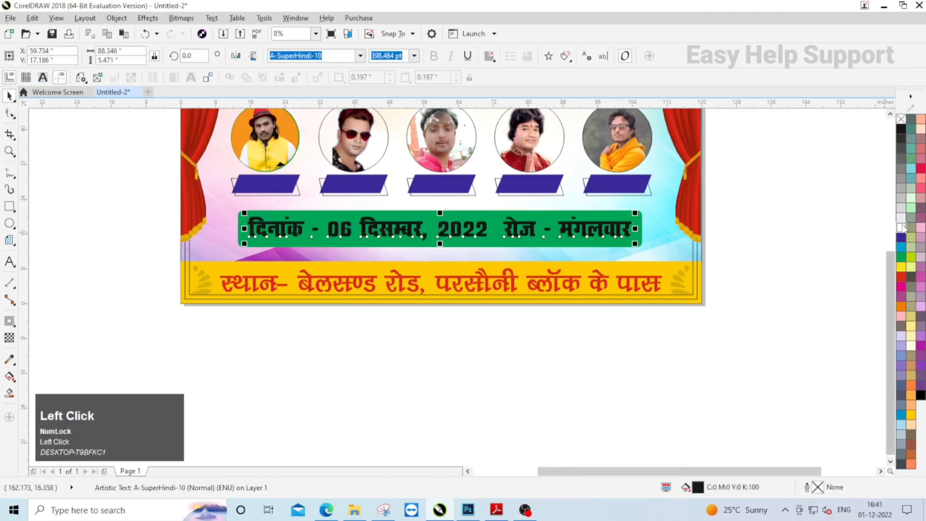
pyautogui.hscroll(1, 653, 241)
pyautogui.click(719, 284)
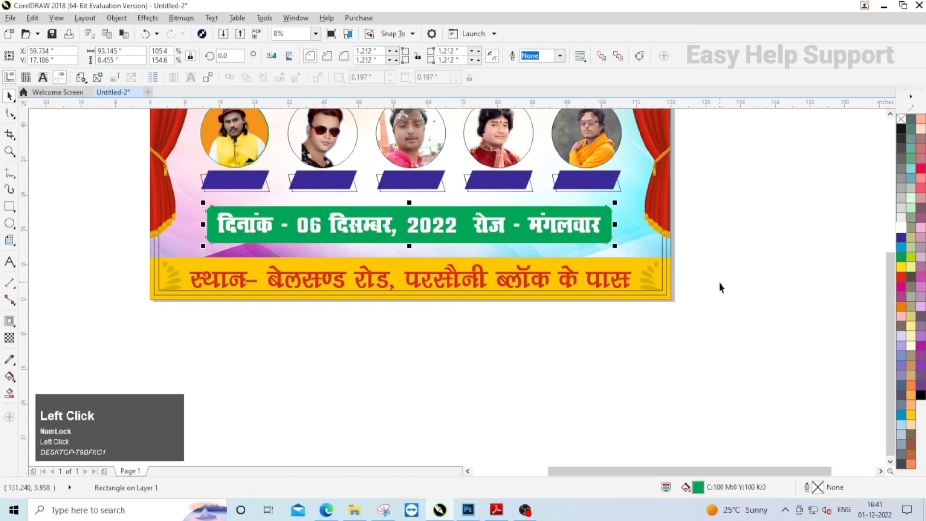
# - Duplicate the green rectangle 1 inch right and 1 inch down, and fill the copy with black
pyautogui.click(605, 223)
pyautogui.press('Right')
pyautogui.press('Down')
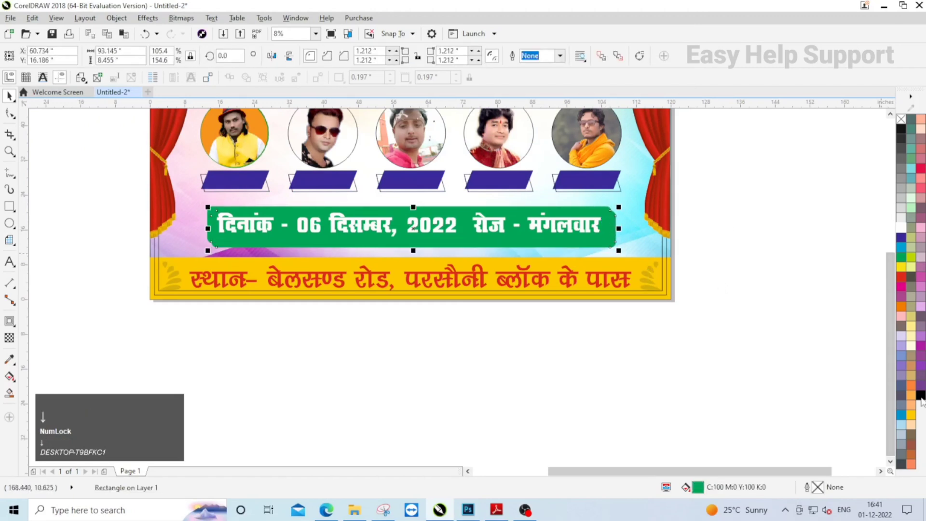
pyautogui.click(921, 396)
# - Send the black rectangle back one level behind the green rectangle as its shadow
pyautogui.click(721, 320)
pyautogui.rightClick(609, 239)
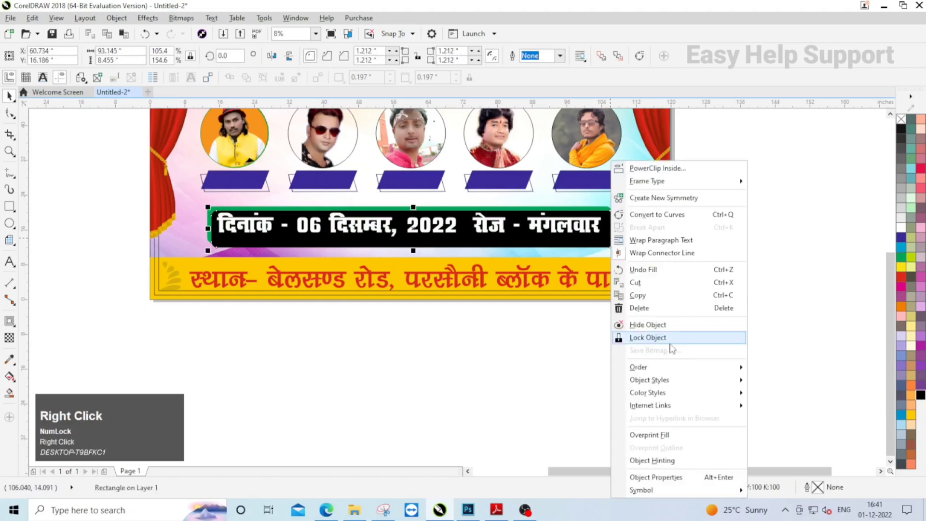
pyautogui.moveTo(667, 372)
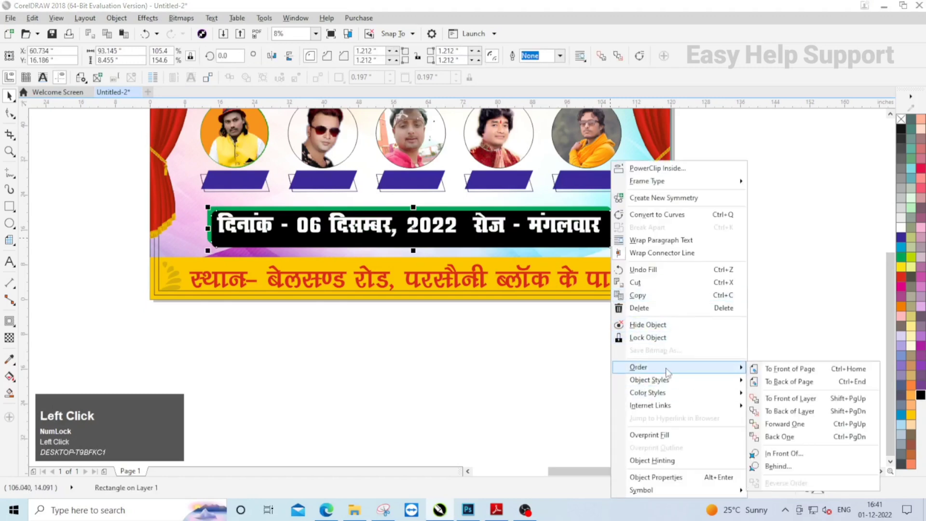
pyautogui.click(843, 437)
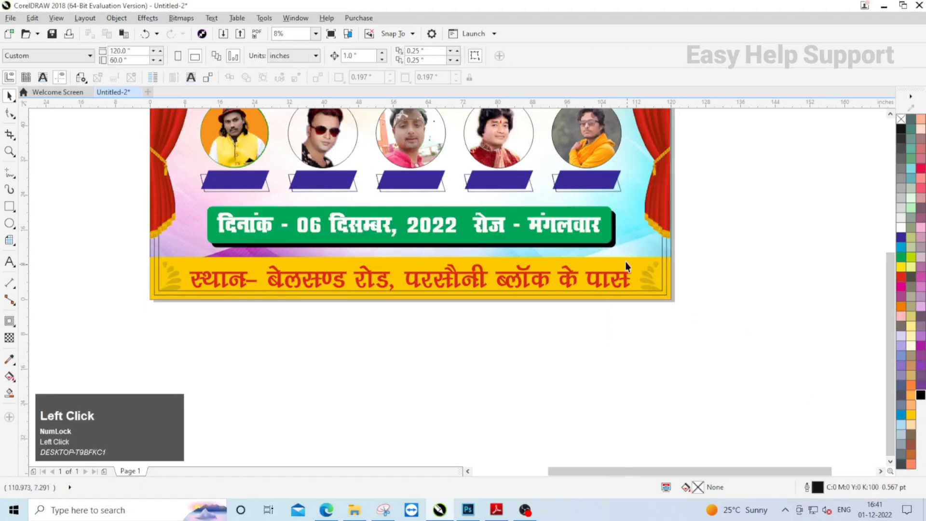
# - Group the date line with its green rectangle and copy the group
pyautogui.click(595, 230)
pyautogui.scroll(2, 603, 222)
pyautogui.keyDown('shift'); pyautogui.click(607, 219); pyautogui.keyUp('shift')
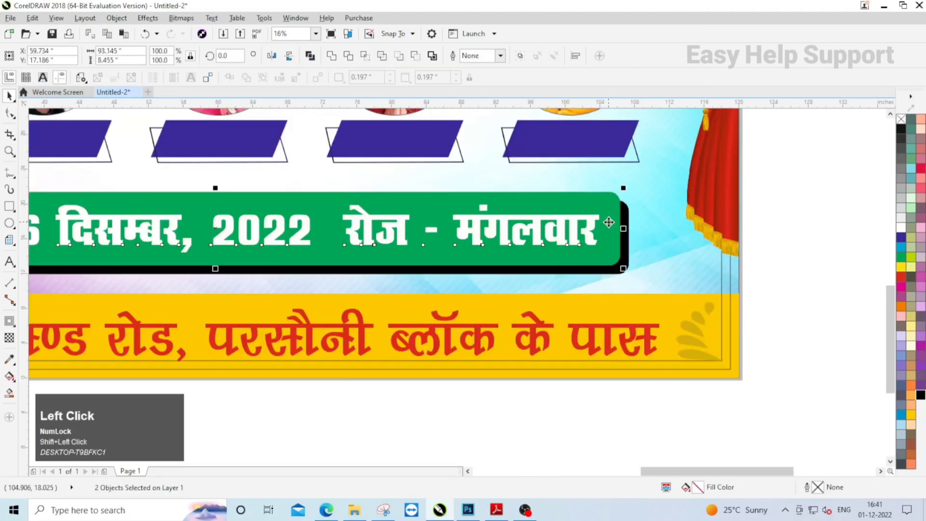
pyautogui.hotkey('ctrl', 'g')
pyautogui.rightClick(591, 215)
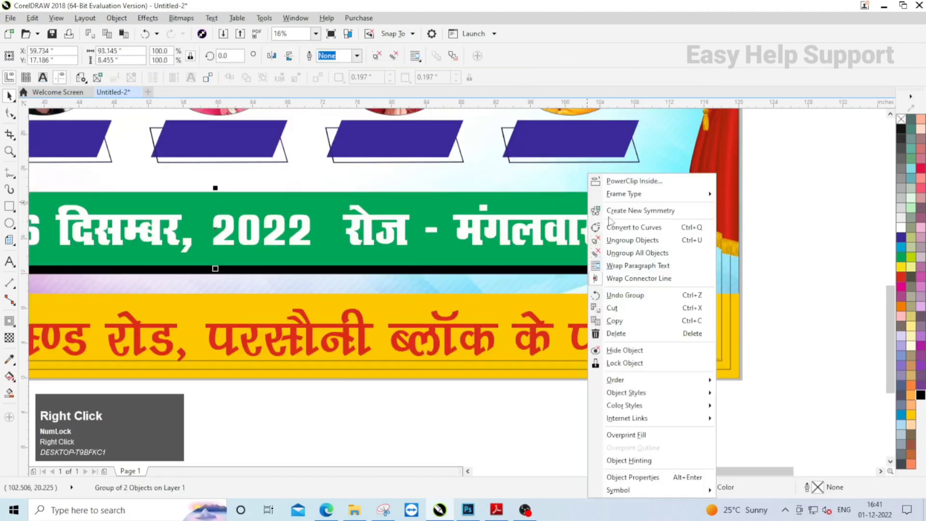
pyautogui.click(633, 322)
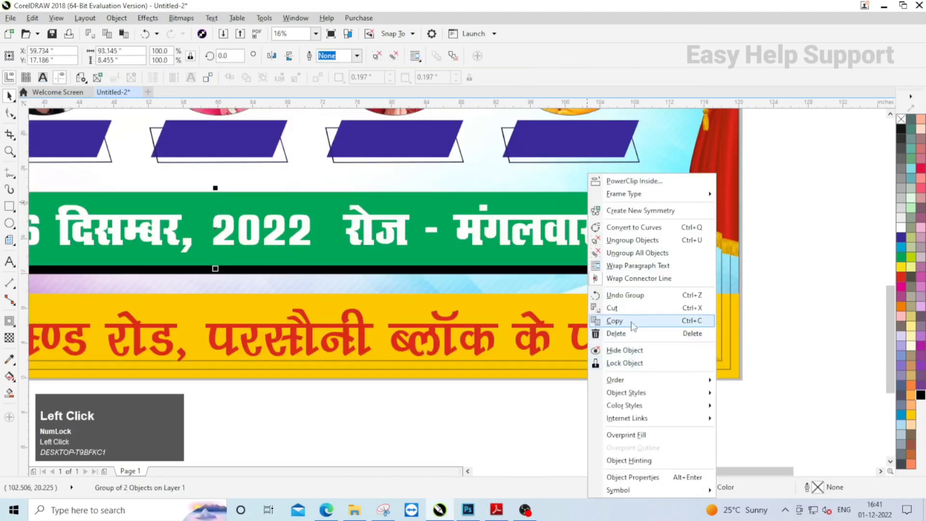
# - Ungroup the date line from the green rectangle, delete the text, and fill the rectangle with white
pyautogui.click(394, 56)
pyautogui.click(582, 218)
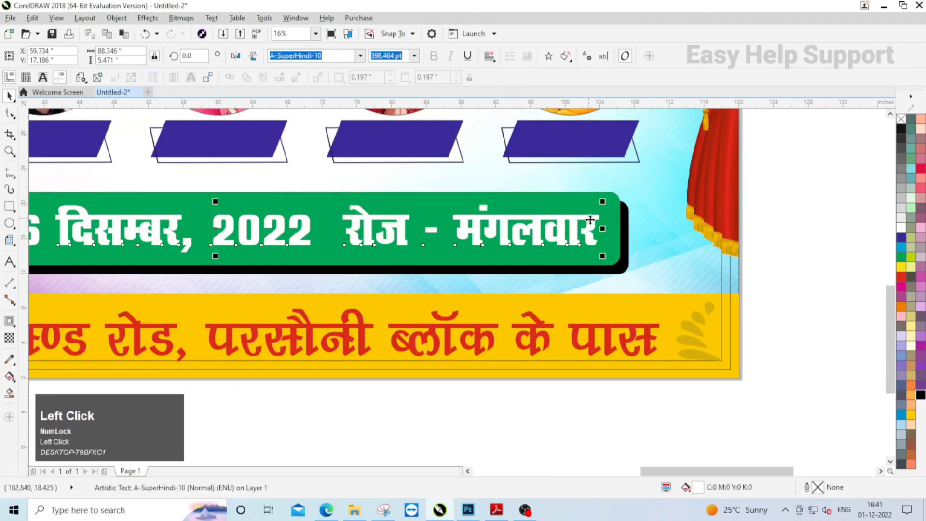
pyautogui.press('Delete')
pyautogui.click(612, 243)
pyautogui.click(901, 227)
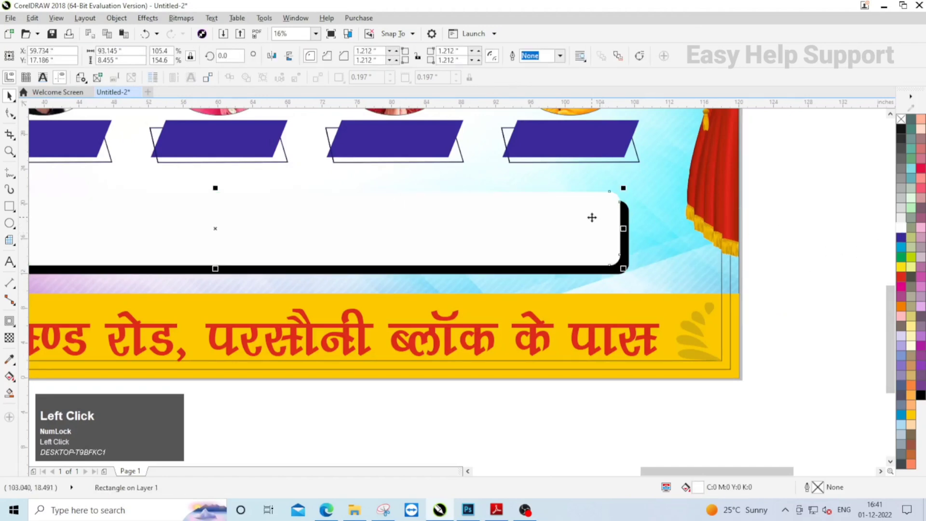
# - Blend the white rectangle into its black shadow rectangle with 20 steps
pyautogui.scroll(-1, 592, 217)
pyautogui.click(10, 321)
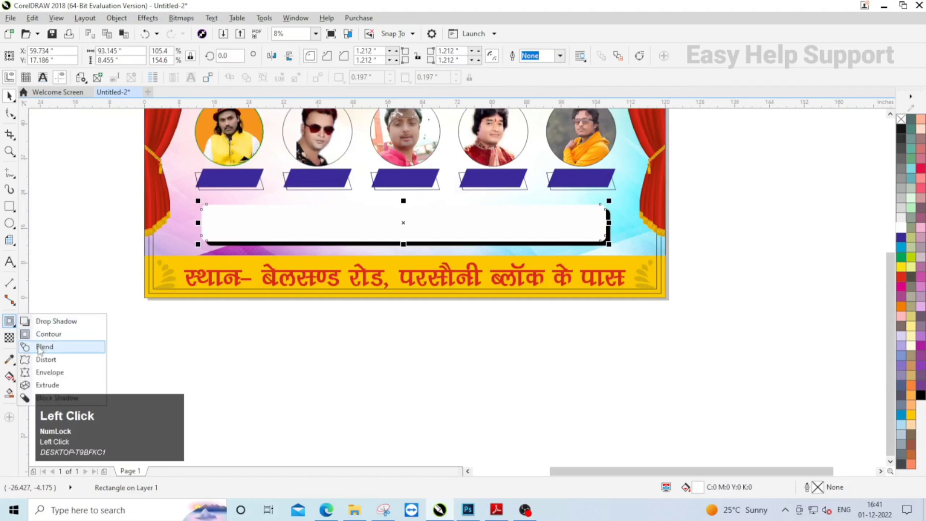
pyautogui.click(40, 347)
pyautogui.scroll(1, 681, 238)
pyautogui.moveTo(708, 238); pyautogui.dragTo(706, 243)
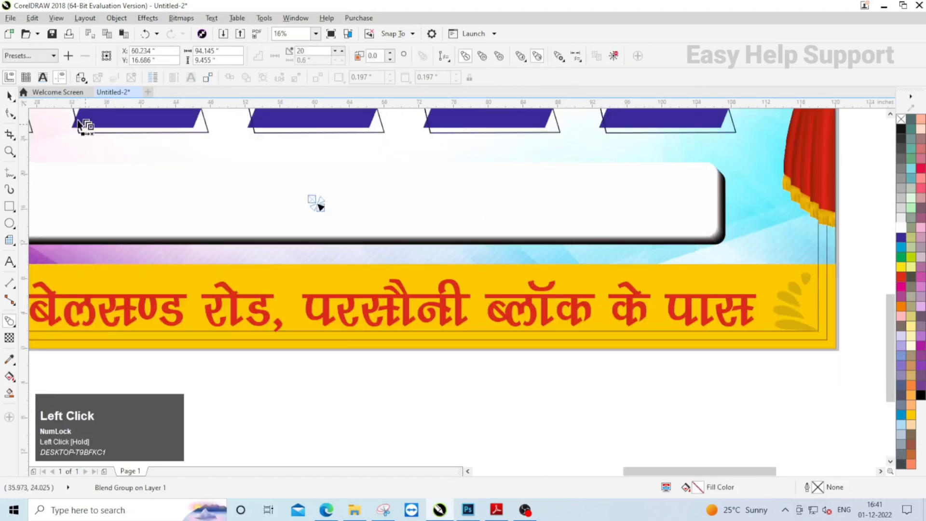
# - Paste the copied green date plate with its text over the blended shadow
pyautogui.click(462, 393)
pyautogui.rightClick(497, 392)
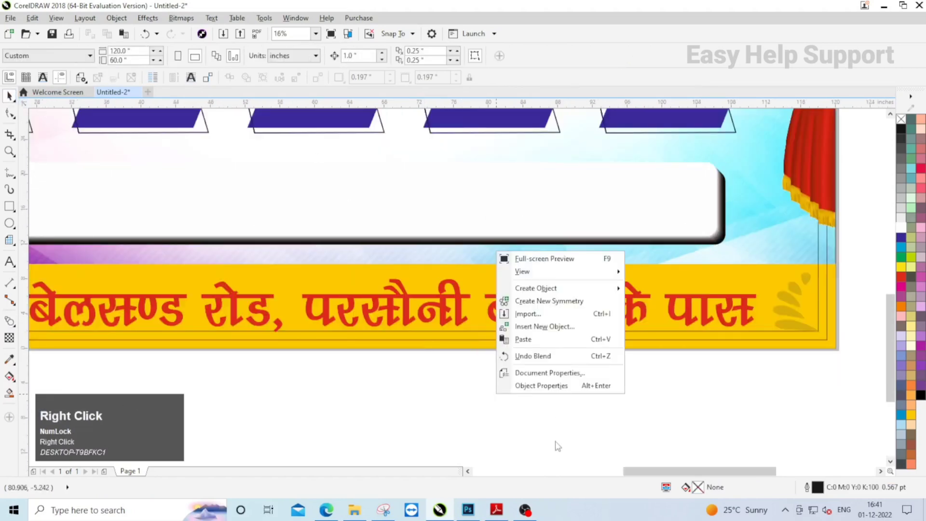
pyautogui.click(546, 339)
pyautogui.scroll(-1, 685, 370)
pyautogui.scroll(1, 449, 276)
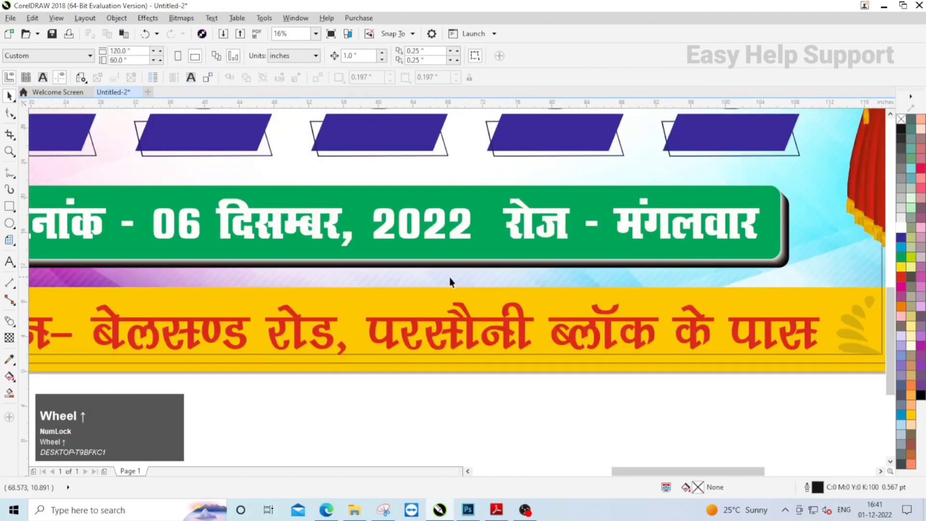
pyautogui.scroll(-1, 410, 266)
# - Ungroup the pasted date plate and color the words "रोज - मंगलवार" yellow
pyautogui.click(464, 254)
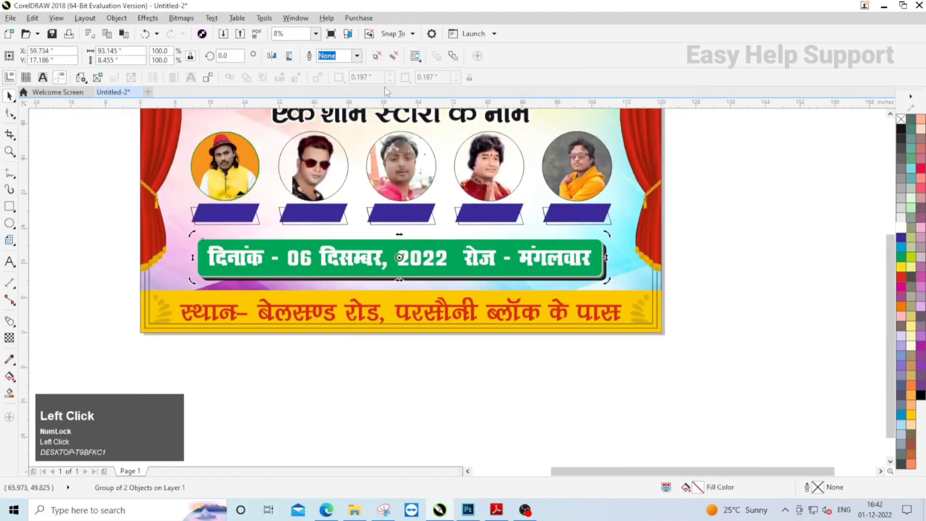
pyautogui.click(377, 57)
pyautogui.click(485, 260)
pyautogui.click(466, 257)
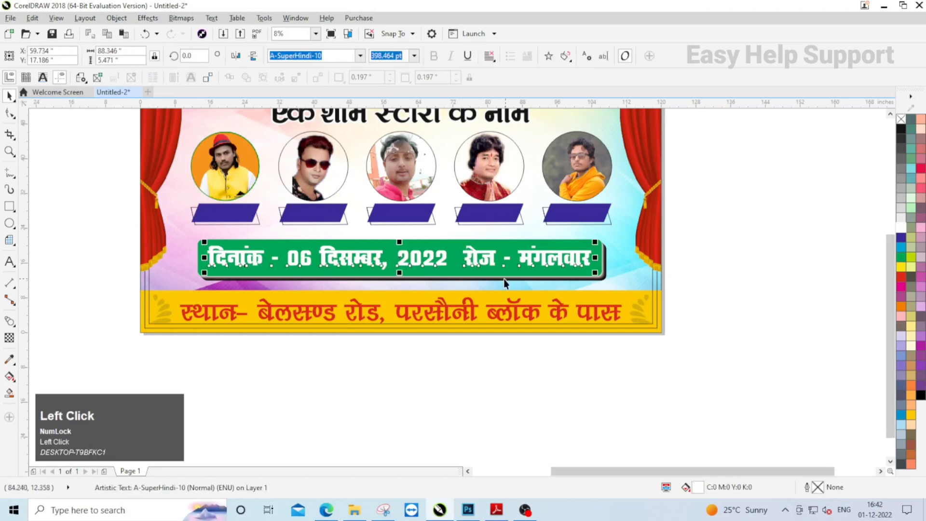
pyautogui.moveTo(466, 256); pyautogui.dragTo(590, 259)
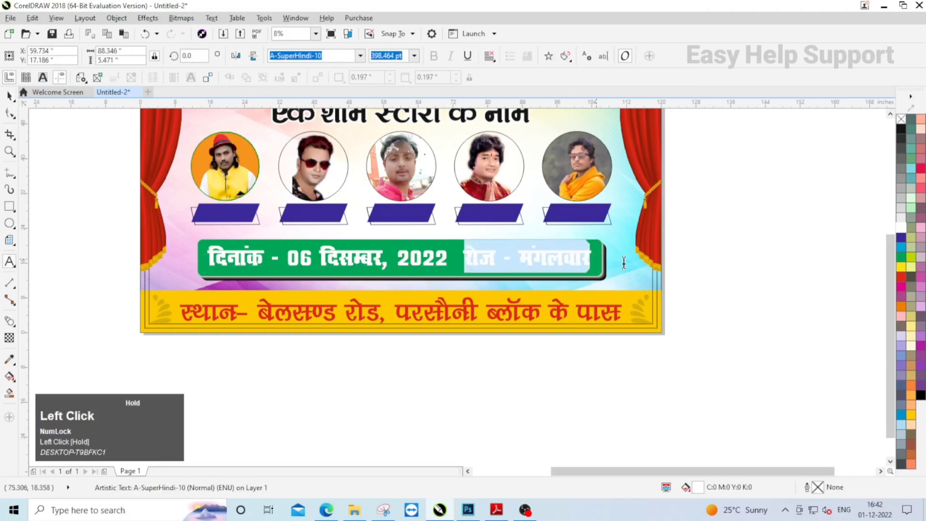
pyautogui.click(901, 267)
pyautogui.click(10, 96)
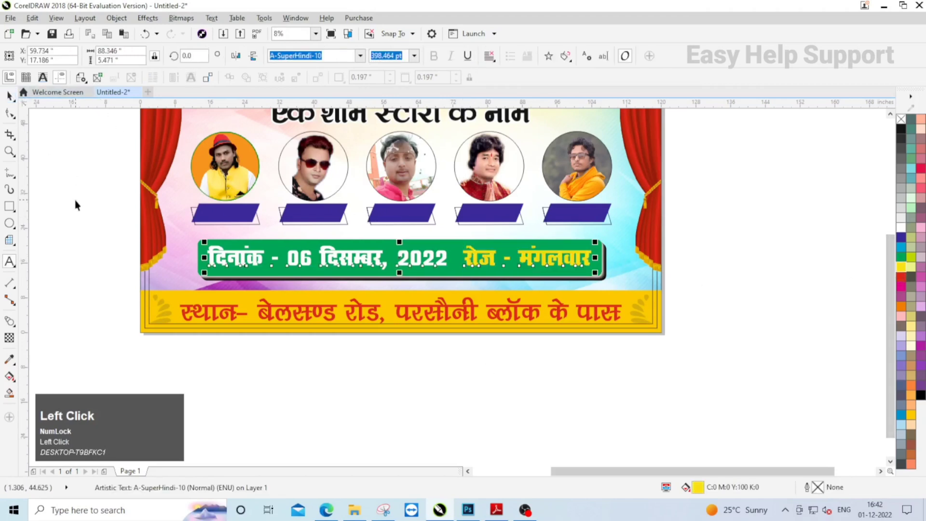
pyautogui.click(74, 203)
# - Place the words "शुभ" and "लाभ" on either side of the headline and align them along their tops
pyautogui.scroll(-2, 589, 316)
pyautogui.scroll(1, 355, 233)
pyautogui.scroll(-1, 347, 166)
pyautogui.scroll(1, 346, 166)
pyautogui.moveTo(338, 165); pyautogui.dragTo(305, 249)
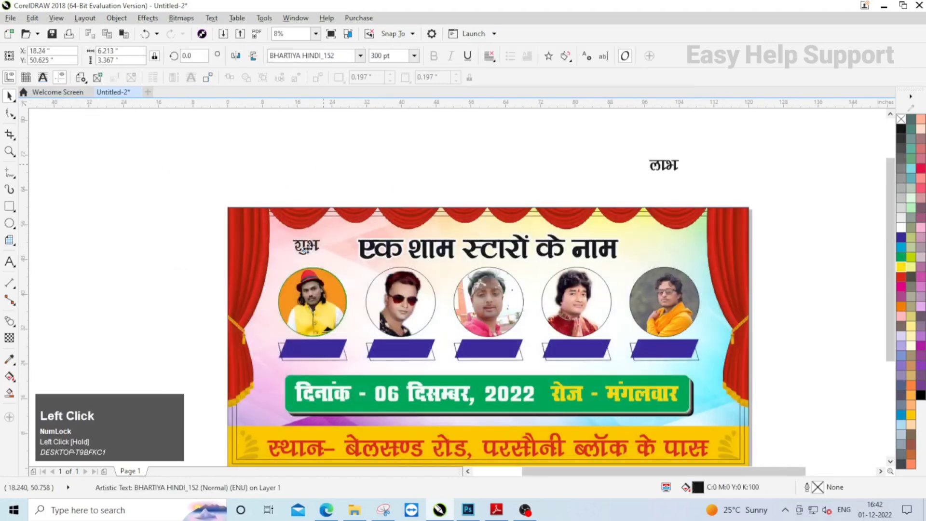
pyautogui.moveTo(672, 168); pyautogui.dragTo(670, 247)
pyautogui.moveTo(164, 234); pyautogui.dragTo(339, 265)
pyautogui.keyDown('shift'); pyautogui.click(669, 244); pyautogui.keyUp('shift')
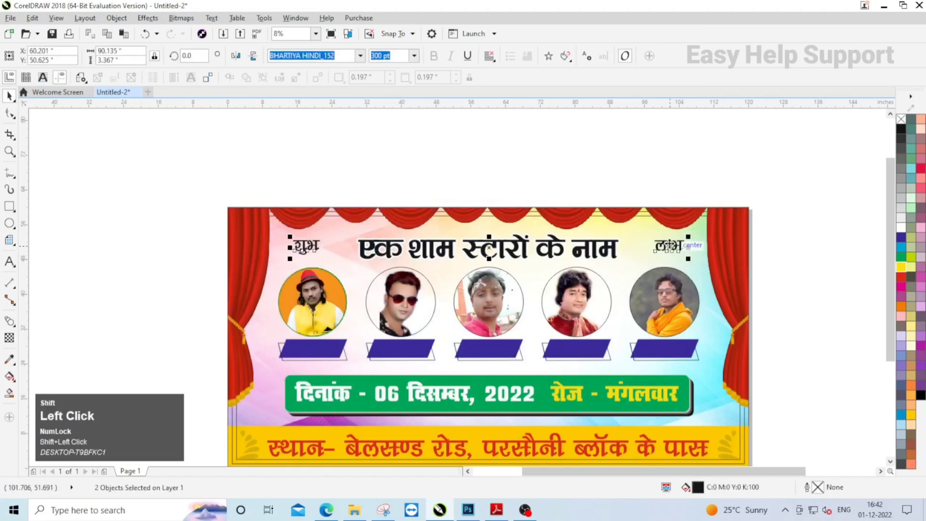
pyautogui.press('t')
pyautogui.click(759, 291)
# - Draw a 20-sided polygon about 7.7 × 4.6 inches around the word "शुभ"
pyautogui.scroll(4, 314, 236)
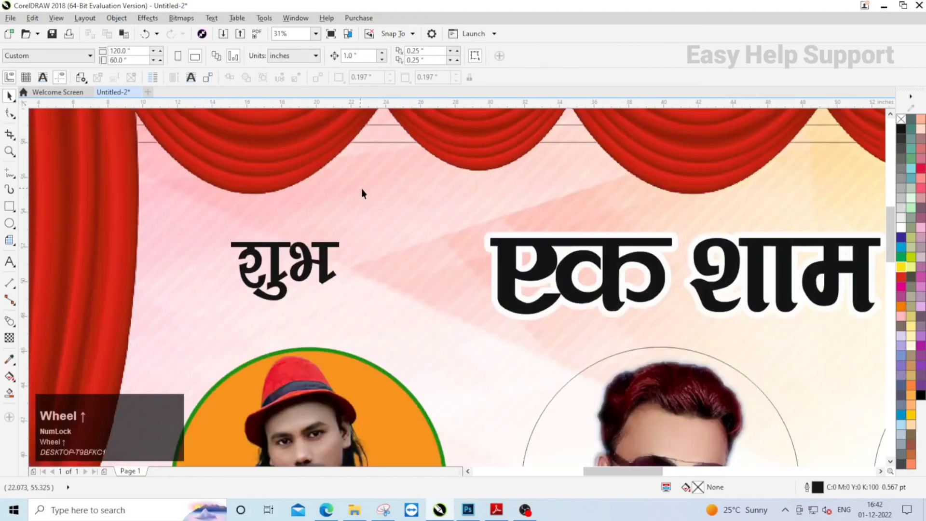
pyautogui.scroll(-2, 363, 193)
pyautogui.click(374, 212)
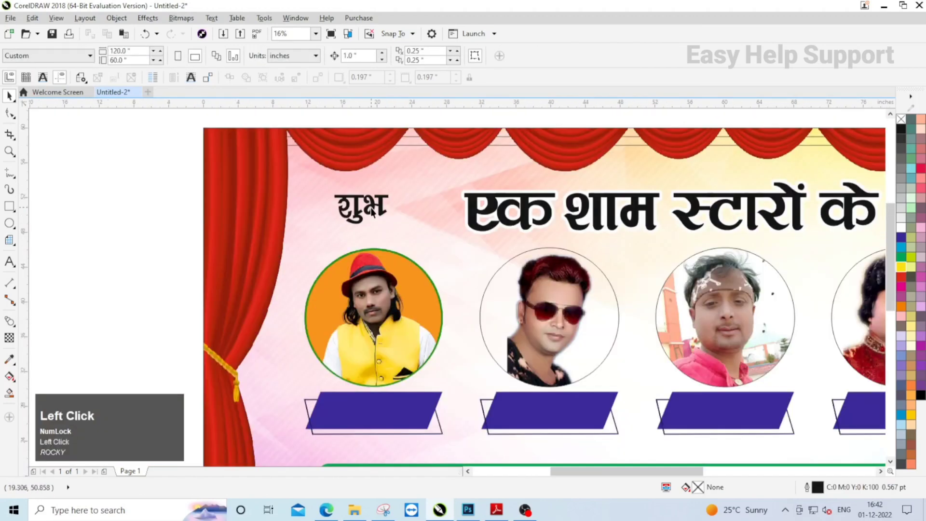
pyautogui.click(9, 239)
pyautogui.click(51, 252)
pyautogui.scroll(2, 361, 213)
pyautogui.moveTo(285, 181); pyautogui.dragTo(416, 263)
pyautogui.write('20')
pyautogui.press('Return')
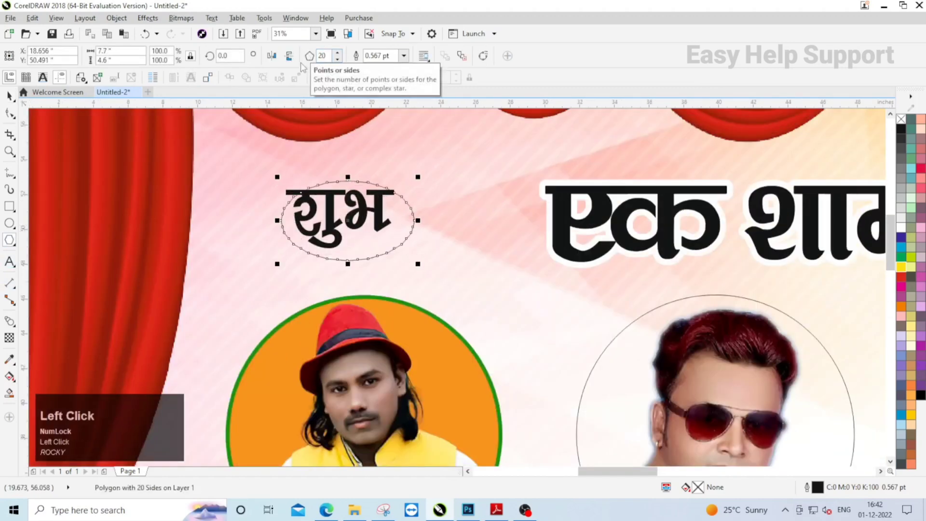
# - Scale the polygon from its center to about 145% and pull its side midpoints inward to form a serrated edge
pyautogui.moveTo(419, 174); pyautogui.dragTo(449, 155)
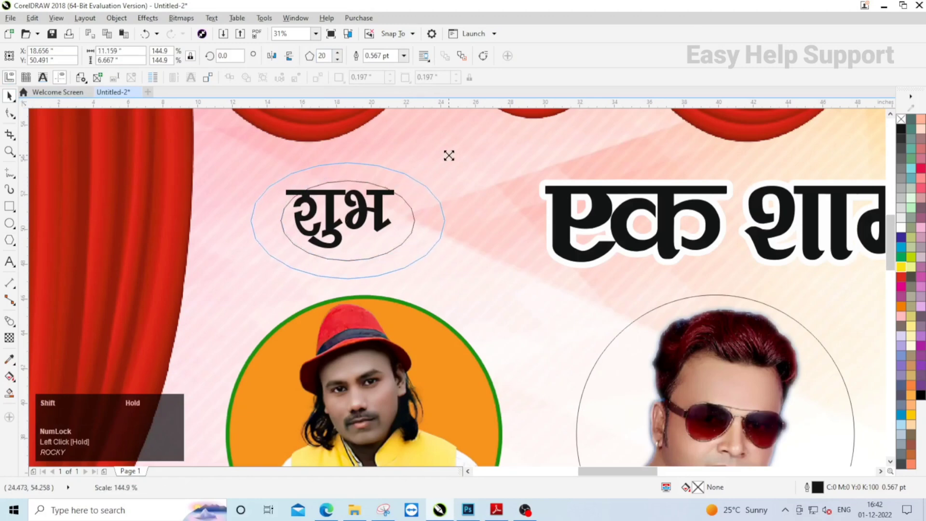
pyautogui.scroll(2, 343, 200)
pyautogui.click(10, 113)
pyautogui.scroll(2, 308, 144)
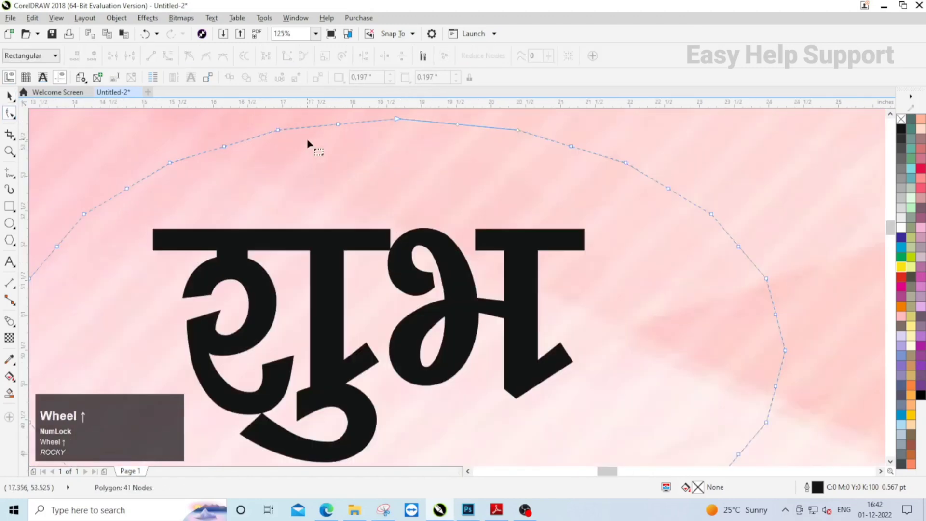
pyautogui.moveTo(338, 127); pyautogui.dragTo(340, 149)
pyautogui.press('space')
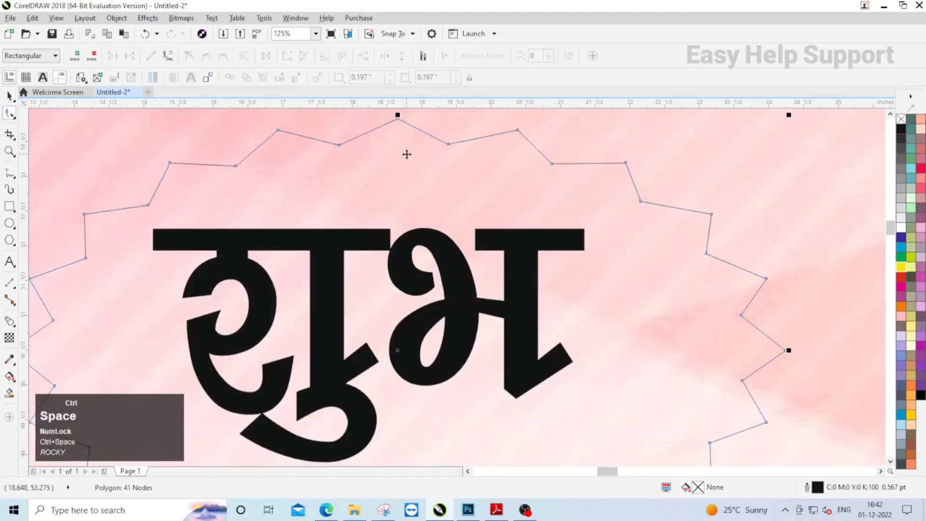
pyautogui.scroll(-2, 577, 249)
pyautogui.scroll(-2, 589, 252)
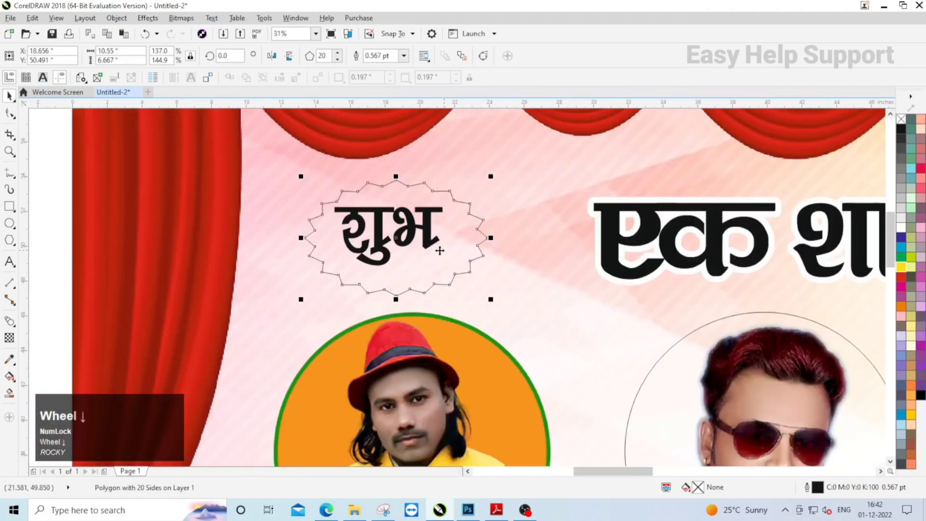
# - Apply a linear fountain fill to the serrated oval, running from red to a darker red
pyautogui.click(75, 193)
pyautogui.scroll(2, 432, 216)
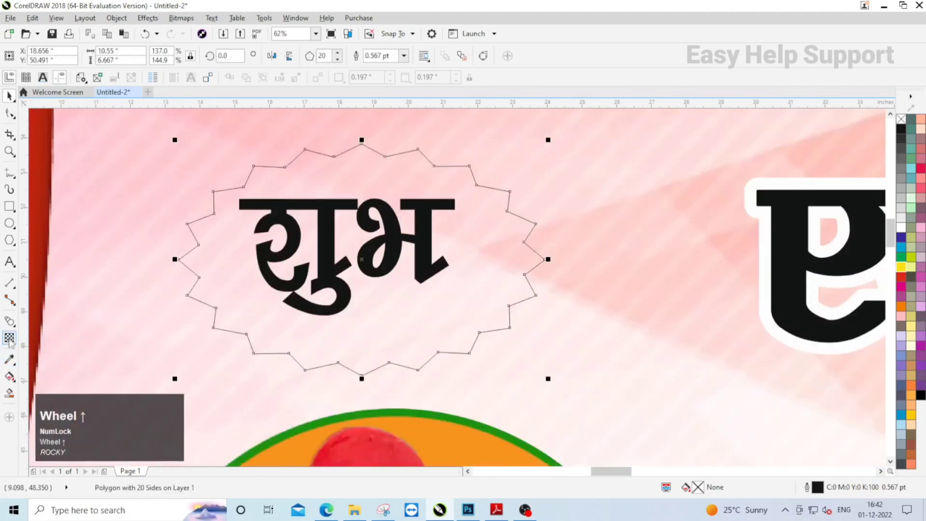
pyautogui.click(9, 376)
pyautogui.click(115, 55)
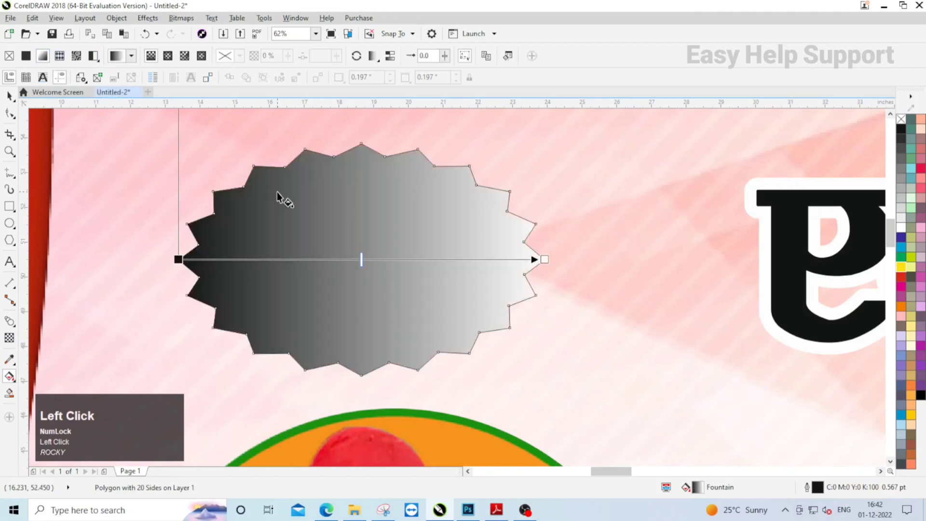
pyautogui.click(182, 259)
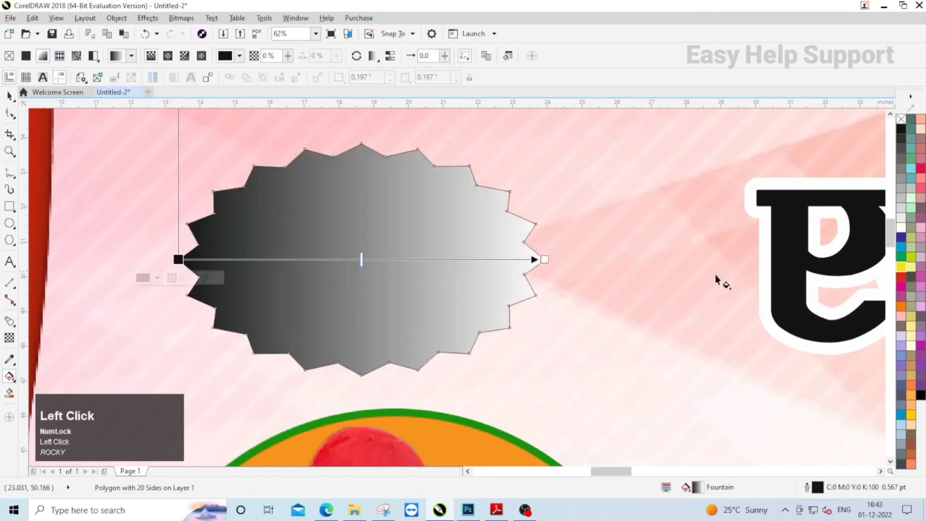
pyautogui.click(901, 276)
pyautogui.click(902, 281)
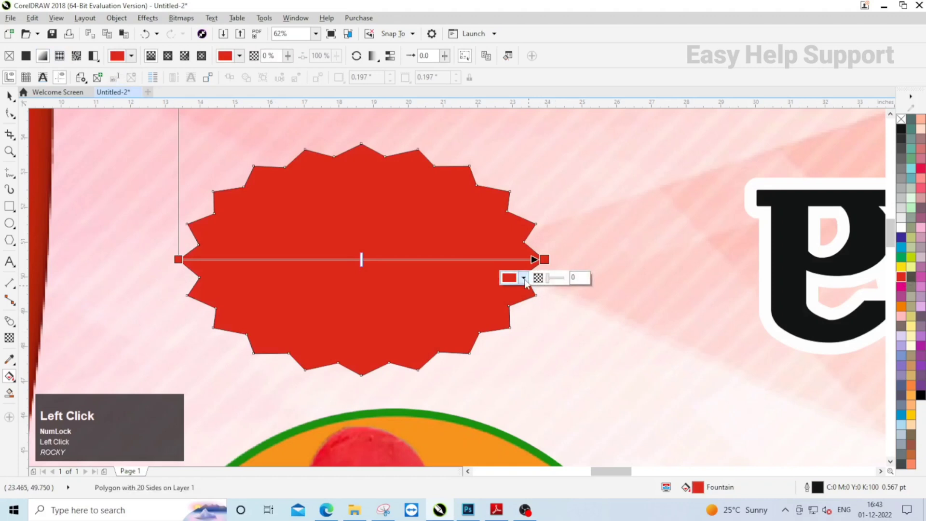
pyautogui.click(524, 279)
pyautogui.click(565, 354)
pyautogui.click(411, 320)
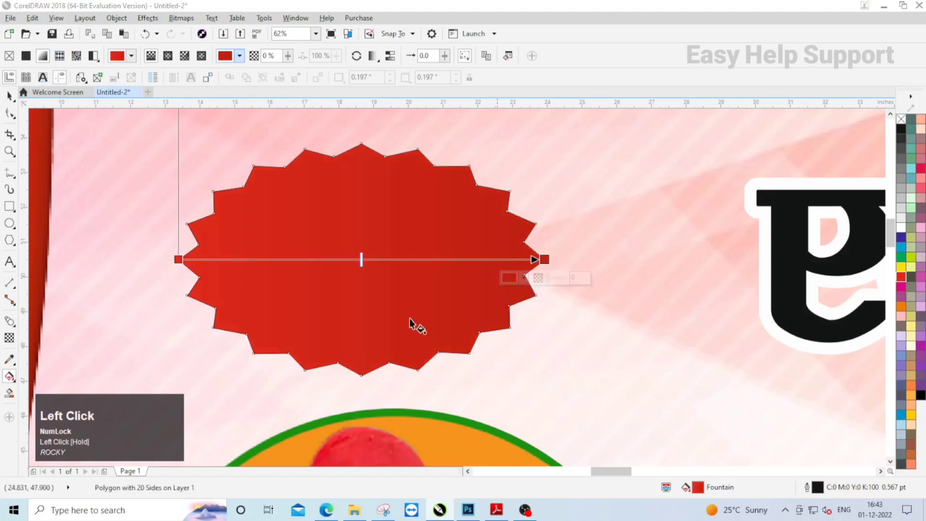
pyautogui.click(10, 96)
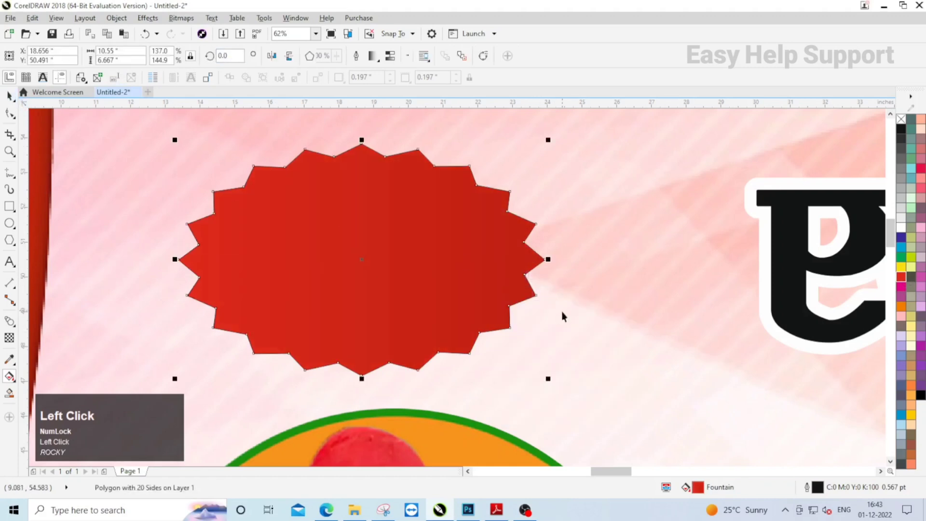
# - Add a block shadow about 0.609 inch deep toward the oval's lower right, and color it orange
pyautogui.click(14, 326)
pyautogui.click(35, 391)
pyautogui.click(17, 326)
pyautogui.click(47, 396)
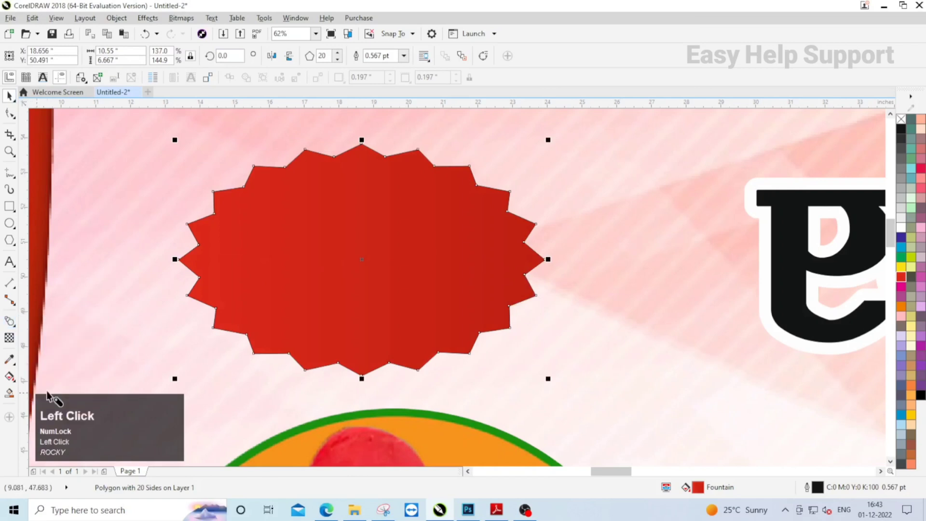
pyautogui.moveTo(361, 259); pyautogui.dragTo(387, 276)
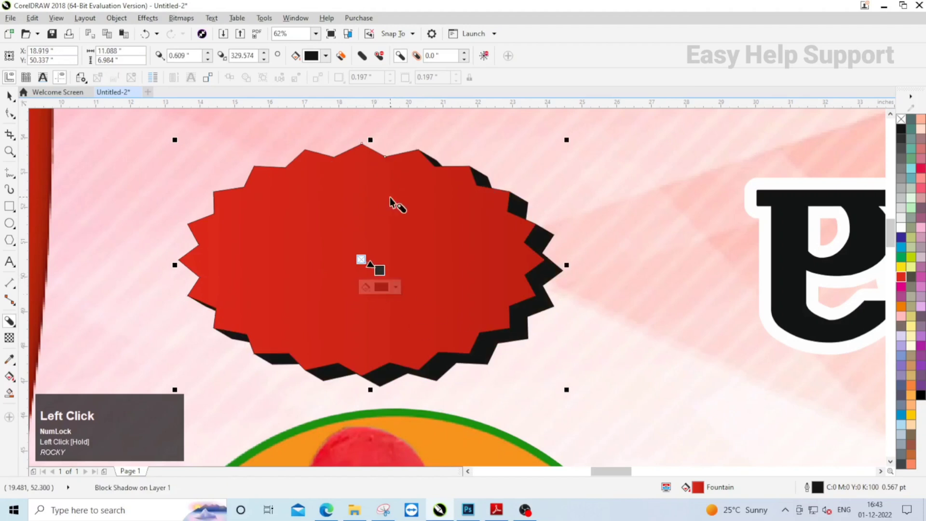
pyautogui.click(326, 56)
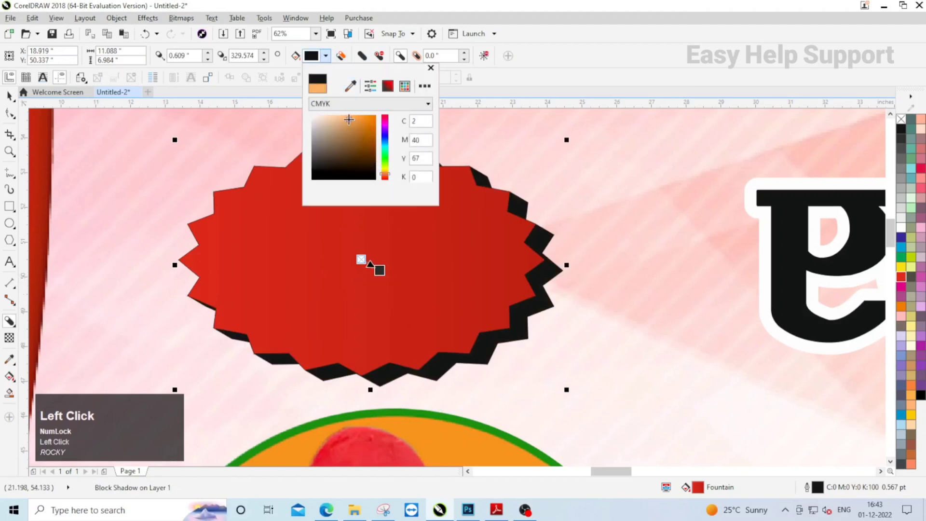
pyautogui.moveTo(349, 120); pyautogui.dragTo(361, 121)
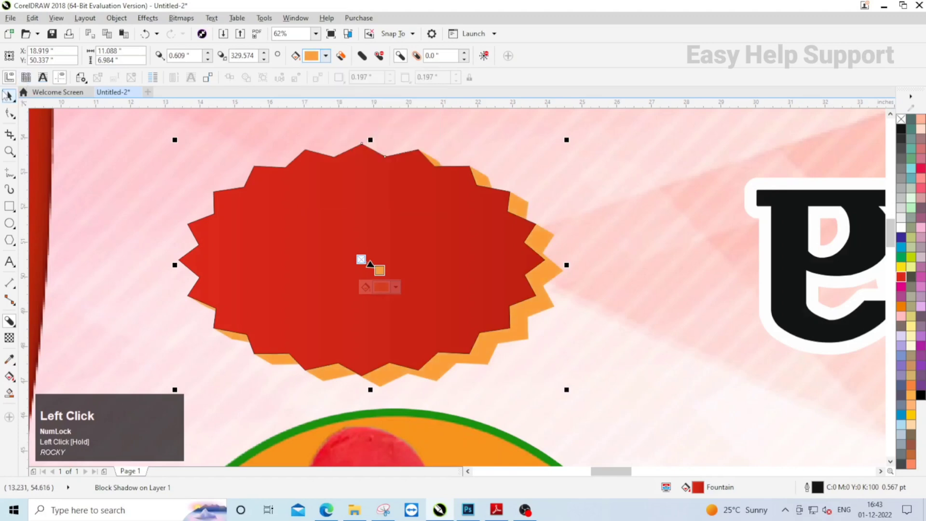
# - Bring the word "शुभ" in front of the red oval and fill it with white
pyautogui.scroll(-5, 306, 190)
pyautogui.moveTo(120, 163); pyautogui.dragTo(389, 253)
pyautogui.rightClick(360, 205)
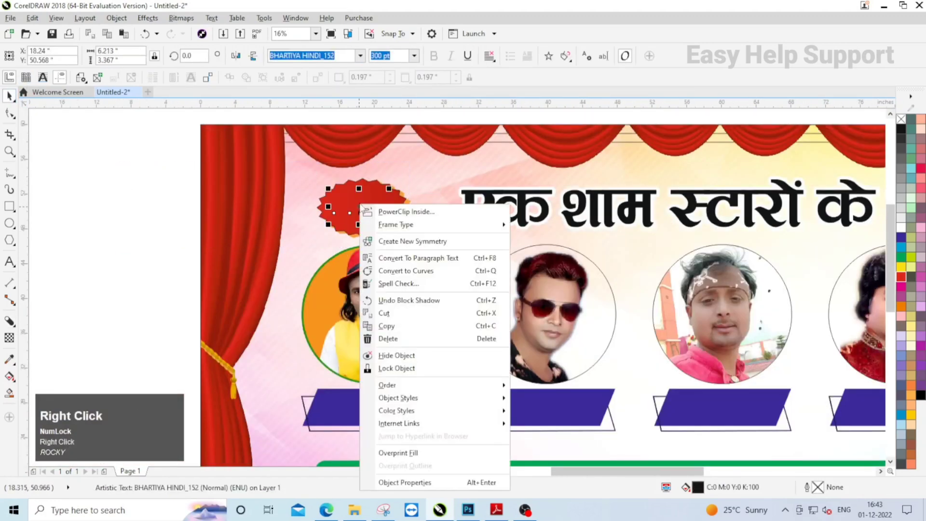
pyautogui.click(408, 386)
pyautogui.click(543, 405)
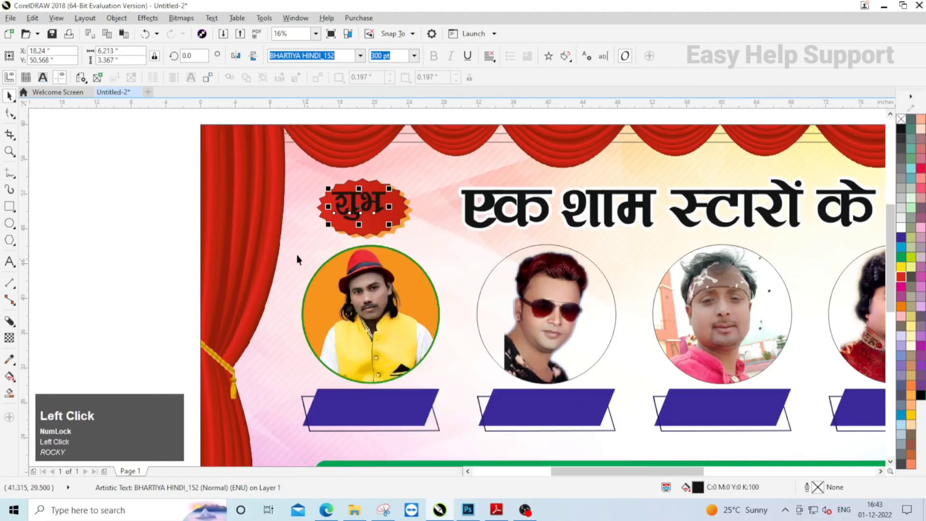
pyautogui.click(902, 227)
pyautogui.scroll(2, 428, 210)
pyautogui.keyDown('shift'); pyautogui.click(392, 206); pyautogui.keyUp('shift')
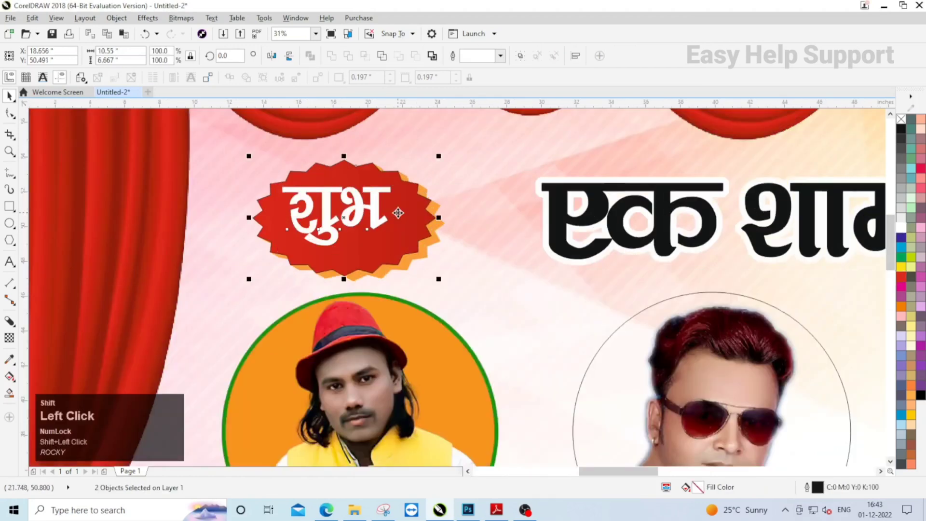
pyautogui.press('Escape')
pyautogui.scroll(-3, 390, 212)
pyautogui.scroll(2, 381, 204)
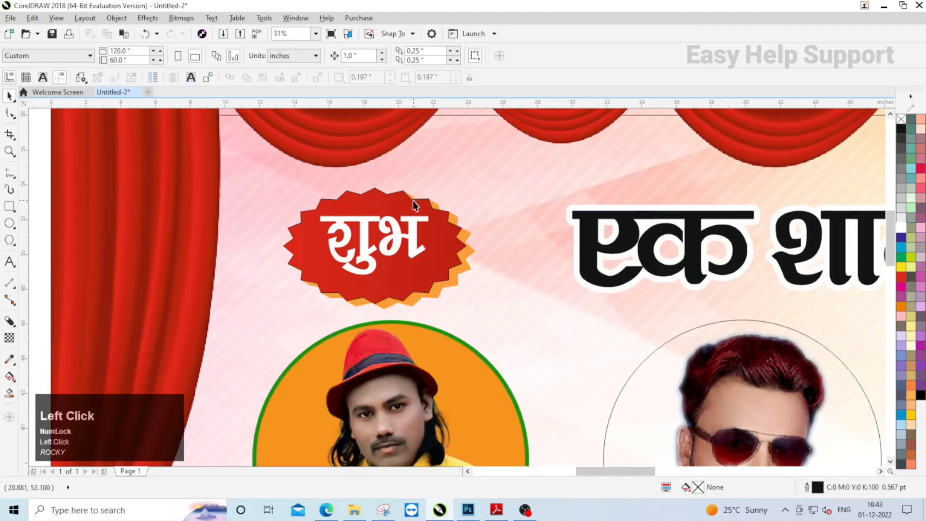
# - Remove the red oval's outline and group the oval with its block shadow and the word "शुभ"
pyautogui.click(412, 201)
pyautogui.scroll(-2, 357, 239)
pyautogui.scroll(4, 323, 236)
pyautogui.keyDown('shift'); pyautogui.click(326, 220); pyautogui.keyUp('shift')
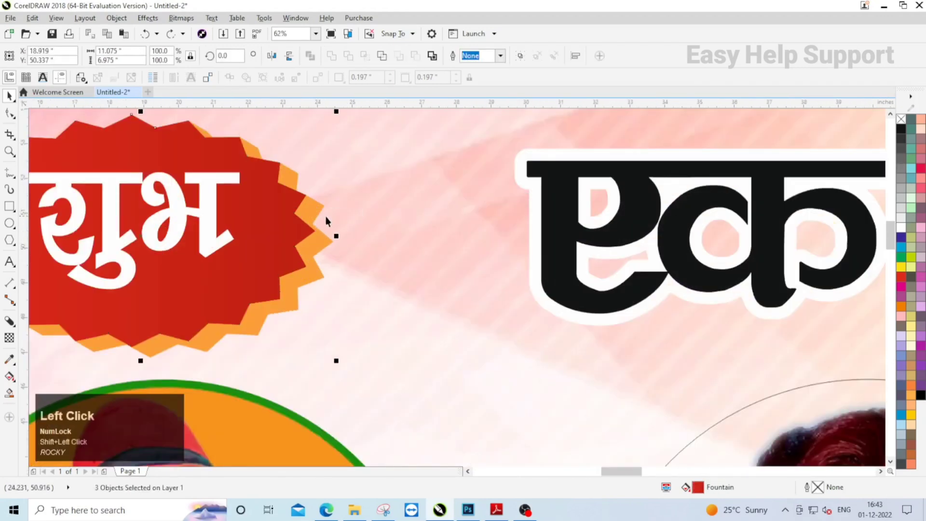
pyautogui.click(520, 56)
# - Duplicate the badge group horizontally to the headline's other side, above the fifth portrait
pyautogui.scroll(-4, 284, 204)
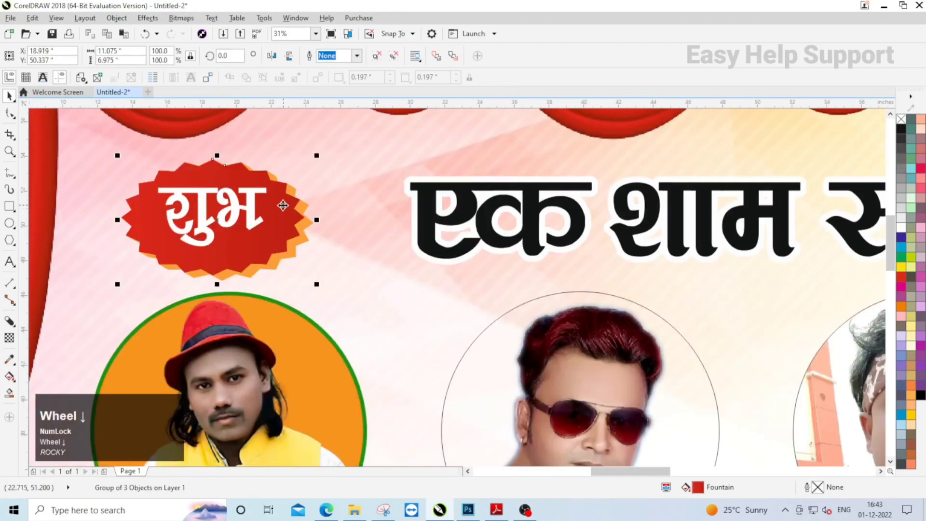
pyautogui.scroll(-2, 279, 208)
pyautogui.moveTo(265, 209); pyautogui.dragTo(645, 212)
pyautogui.keyDown('shift'); pyautogui.rightClick(645, 211); pyautogui.keyUp('shift')
pyautogui.scroll(1, 664, 202)
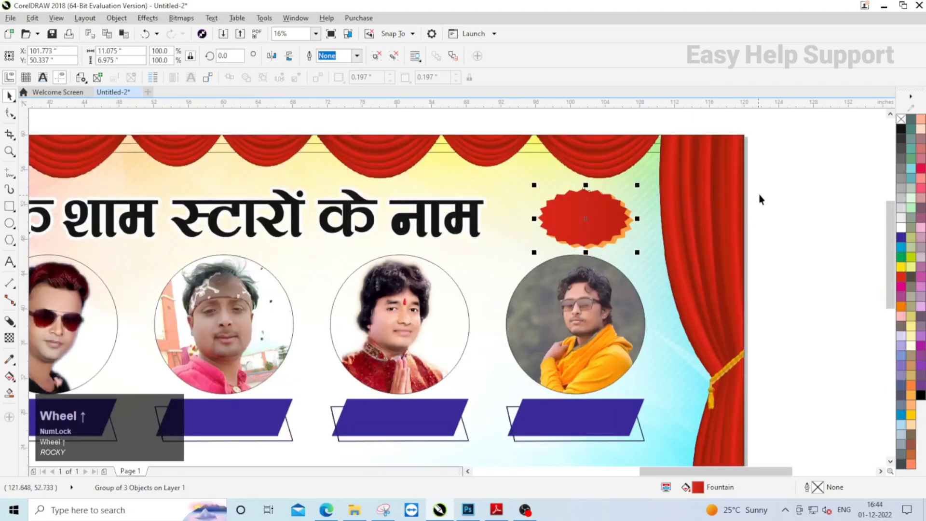
# - Bring the word "लाभ" in front of the red badge above the fifth portrait
pyautogui.moveTo(791, 177); pyautogui.dragTo(579, 253)
pyautogui.rightClick(586, 210)
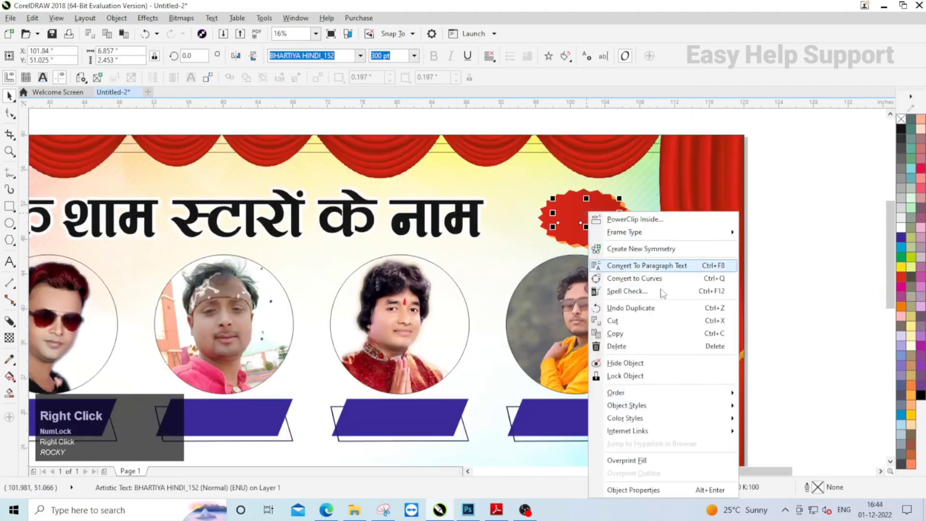
pyautogui.moveTo(638, 396)
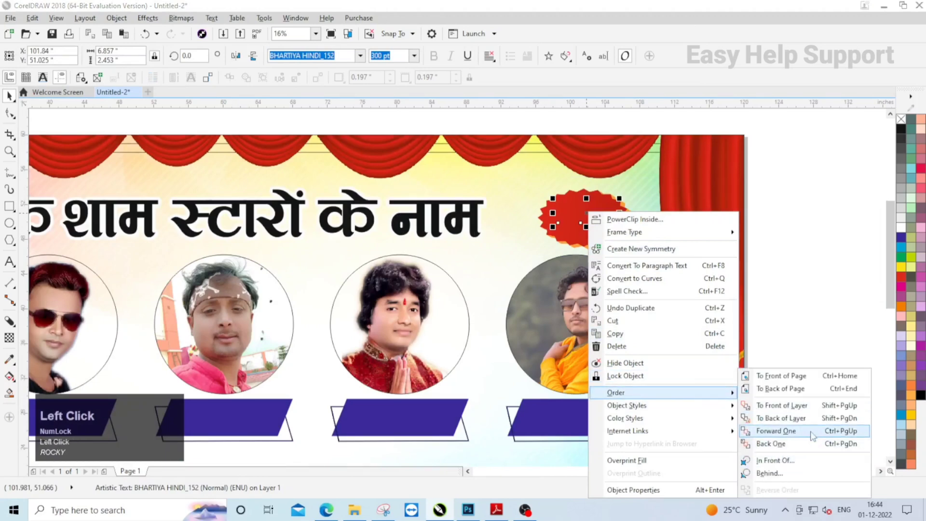
pyautogui.click(824, 406)
# - Fill the word "लाभ" with white and center it horizontally and vertically on the red badge
pyautogui.scroll(1, 613, 239)
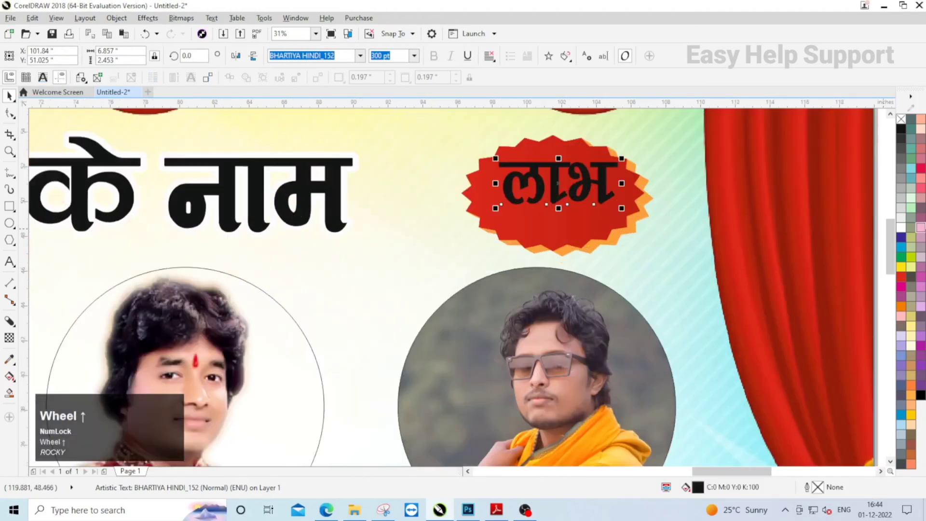
pyautogui.keyDown('shift'); pyautogui.click(499, 210); pyautogui.keyUp('shift')
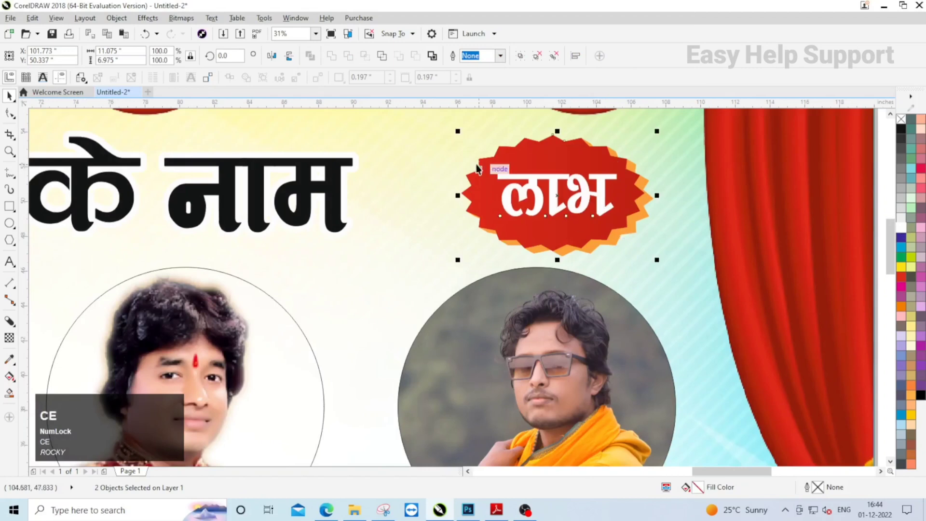
pyautogui.scroll(-2, 500, 209)
pyautogui.click(714, 229)
# - Move the headline "एक शाम स्टारों के नाम" straight up about 0.9 inch and copy it to the clipboard
pyautogui.scroll(-1, 684, 230)
pyautogui.scroll(2, 477, 190)
pyautogui.click(447, 192)
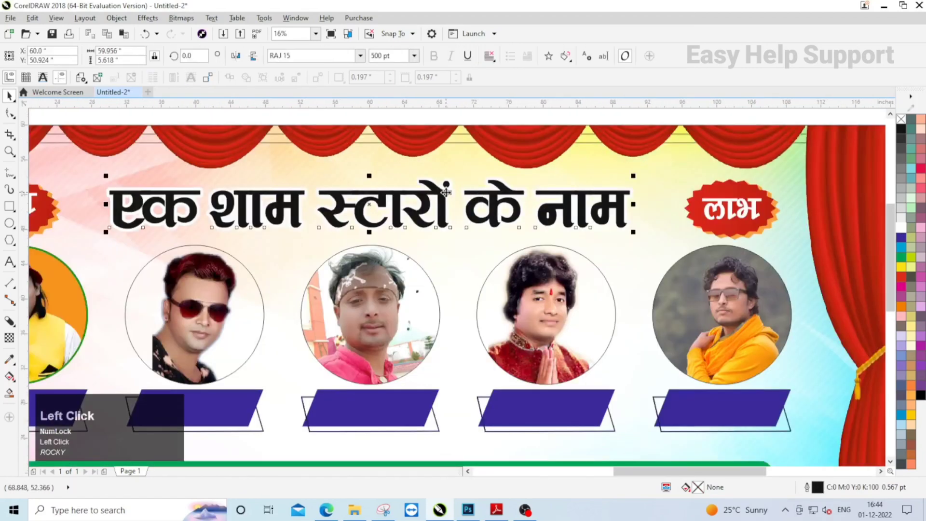
pyautogui.moveTo(447, 195); pyautogui.dragTo(446, 188)
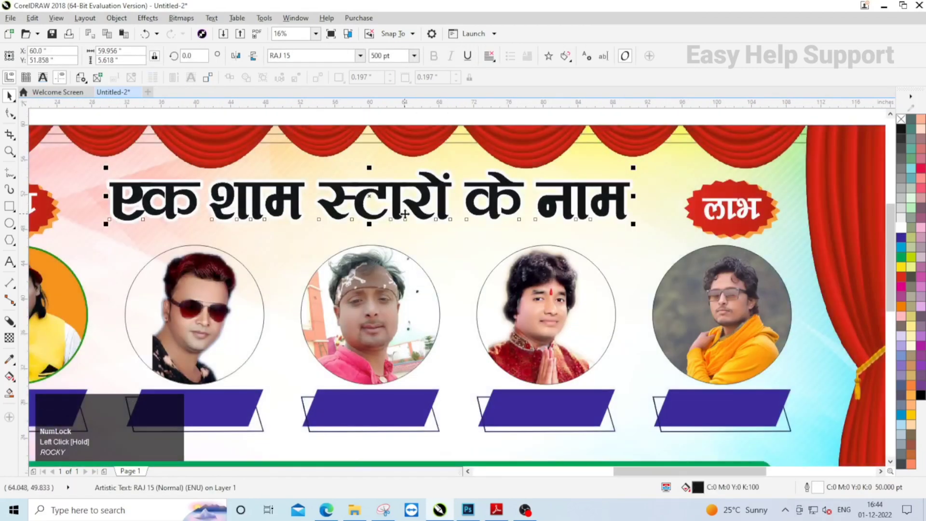
pyautogui.rightClick(392, 188)
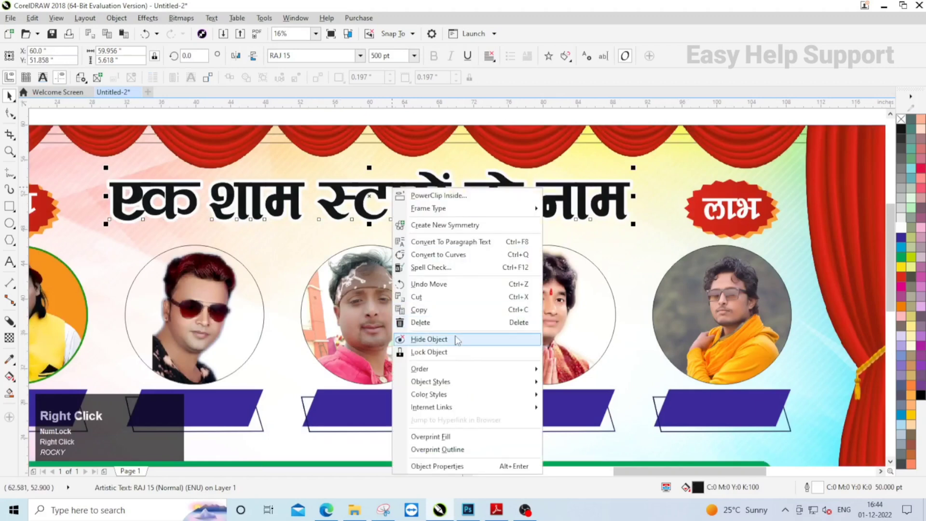
pyautogui.click(440, 311)
pyautogui.scroll(-1, 335, 244)
pyautogui.click(664, 273)
pyautogui.scroll(1, 455, 228)
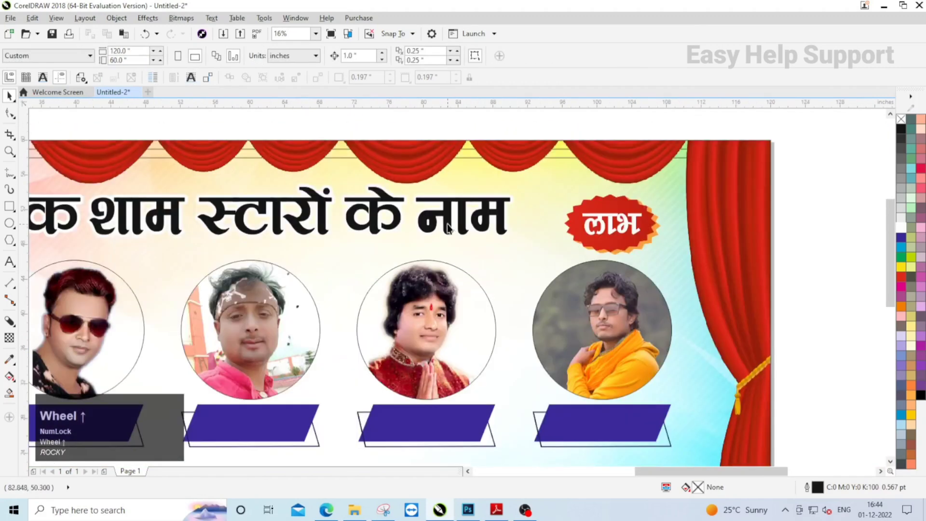
# - Fill the headline with the palette's dark blue (C:100 M:100 Y:0 K:0) and remove its white outline
pyautogui.click(446, 202)
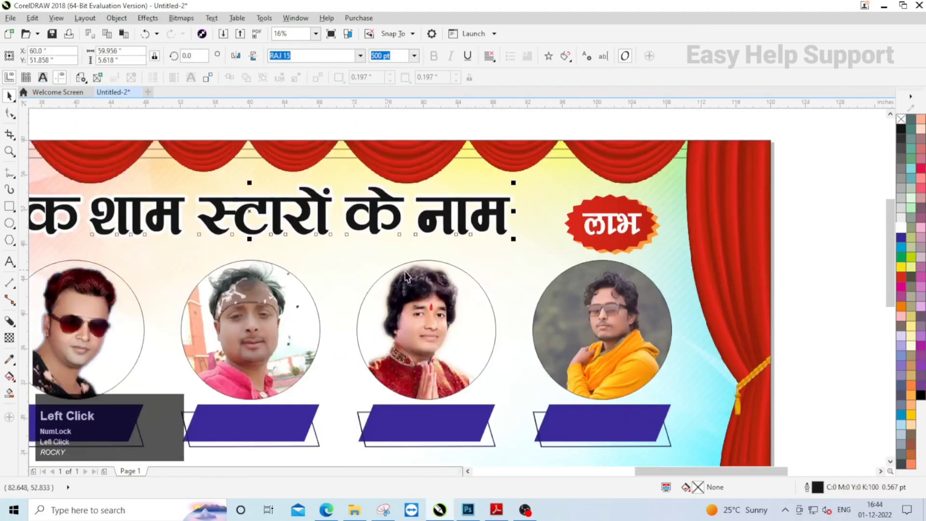
pyautogui.click(901, 236)
pyautogui.rightClick(901, 119)
pyautogui.click(707, 220)
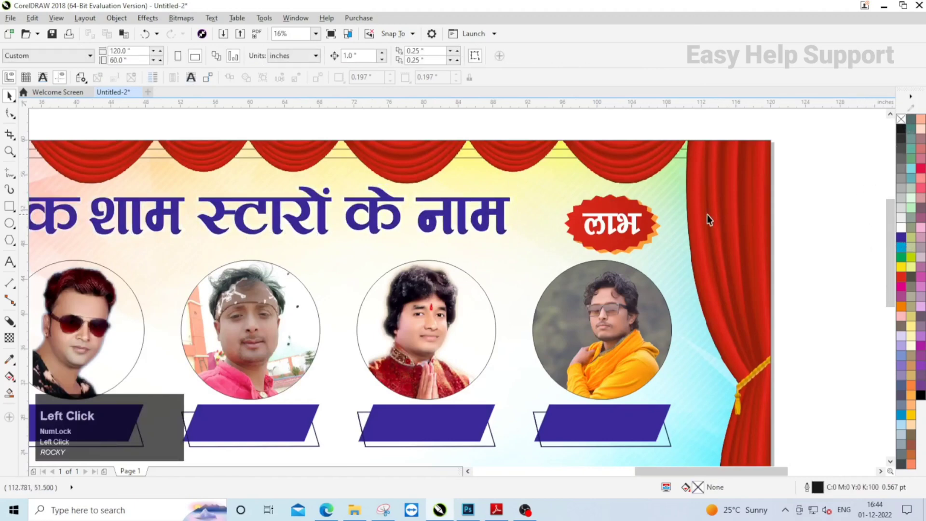
# - Extrude the headline straight down from its center, with the vanishing point about 7.9 inches below, and set the depth to 99
pyautogui.hscroll(-3, 489, 213)
pyautogui.click(497, 199)
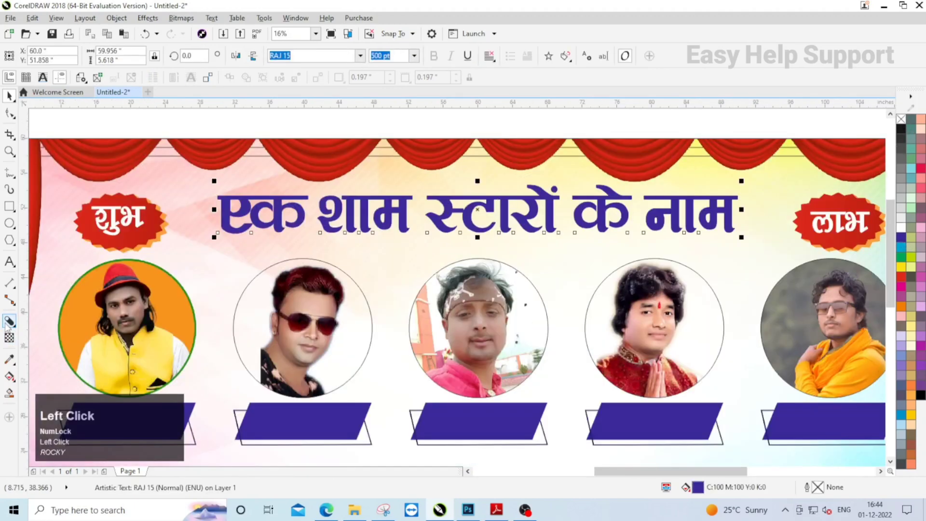
pyautogui.click(9, 322)
pyautogui.click(29, 385)
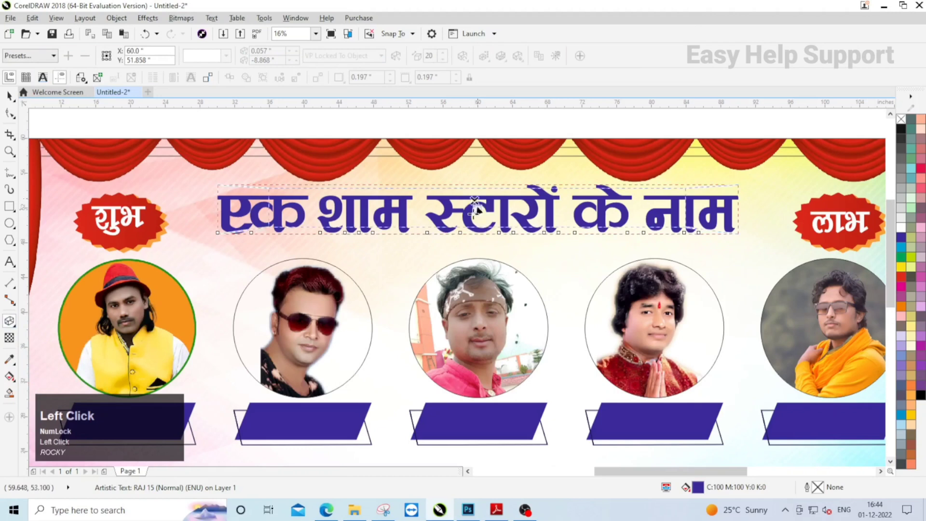
pyautogui.moveTo(475, 205); pyautogui.dragTo(477, 279)
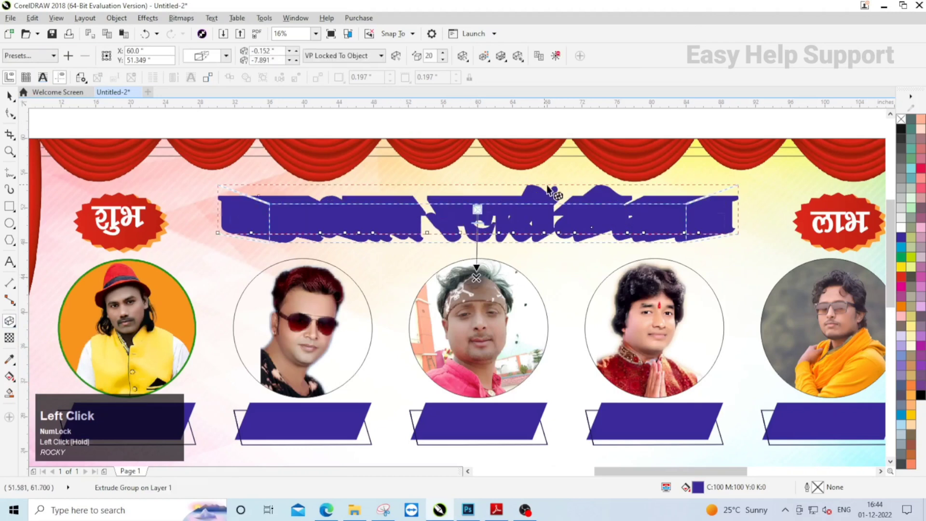
pyautogui.write('99')
pyautogui.press('Return')
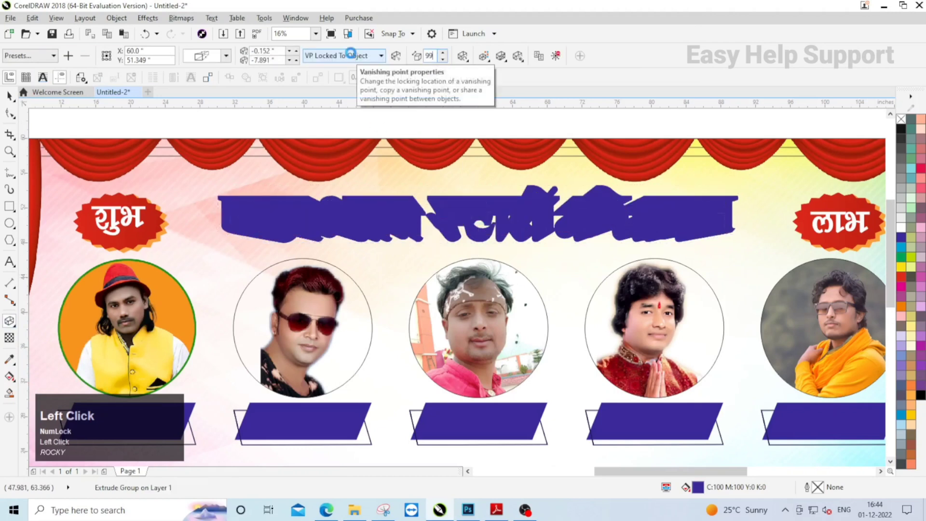
# - Open the color settings of the headline's extrusion
pyautogui.click(484, 56)
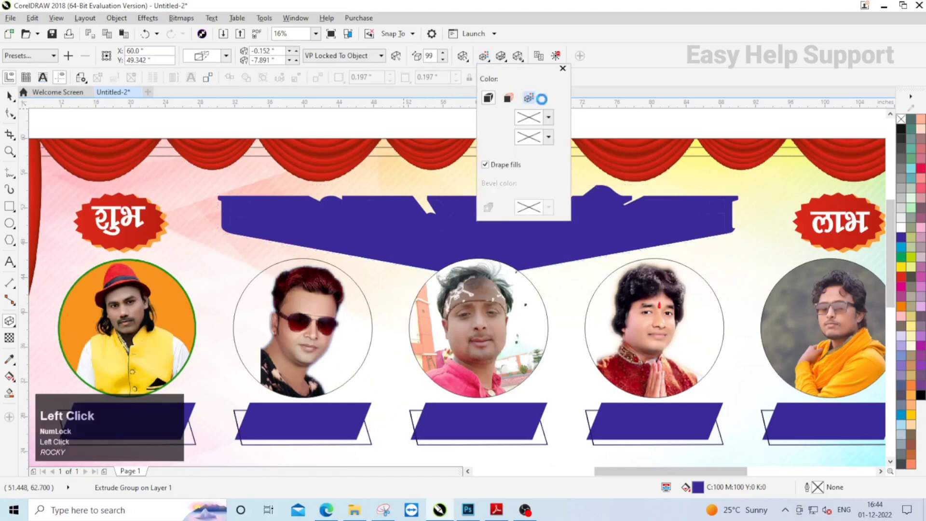